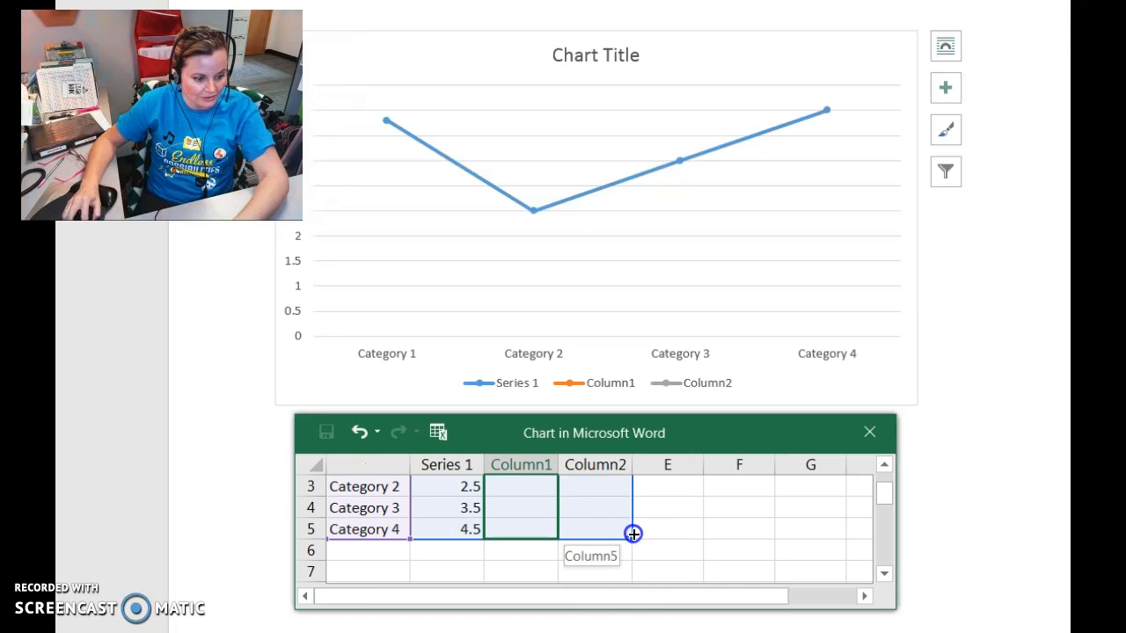
# Delete the Column1 table column from the chart's data sheet.
pyautogui.rightClick(528, 506)
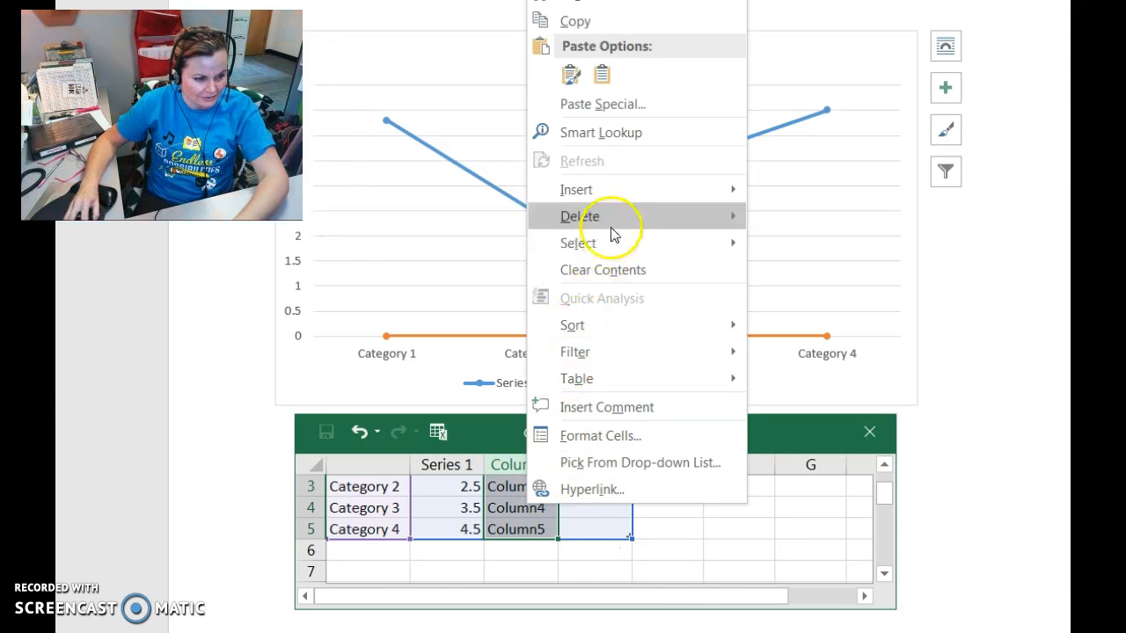
pyautogui.moveTo(620, 220)
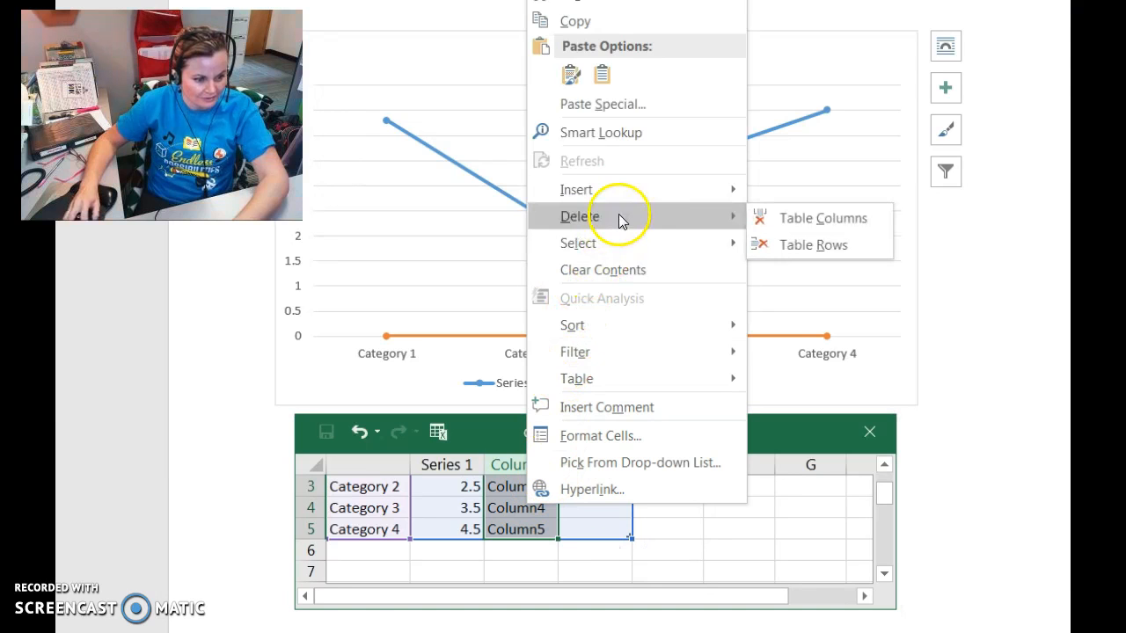
pyautogui.click(809, 220)
pyautogui.scroll(-2, 523, 493)
pyautogui.scroll(2, 532, 488)
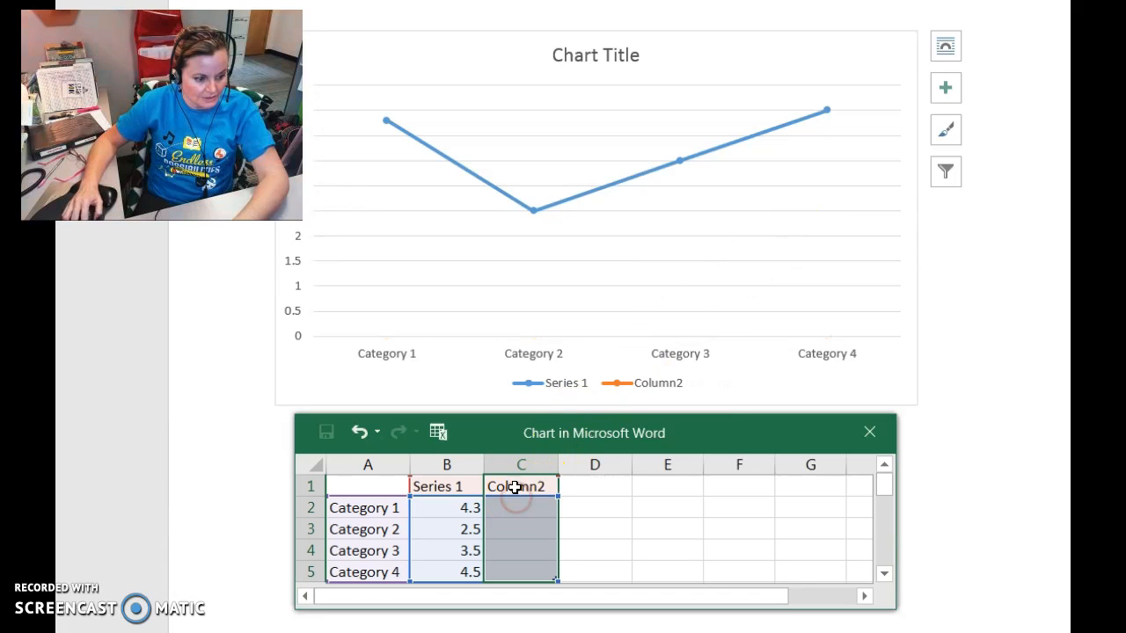
# Delete the remaining Column2 table column so only Series 1 is charted.
pyautogui.rightClick(517, 486)
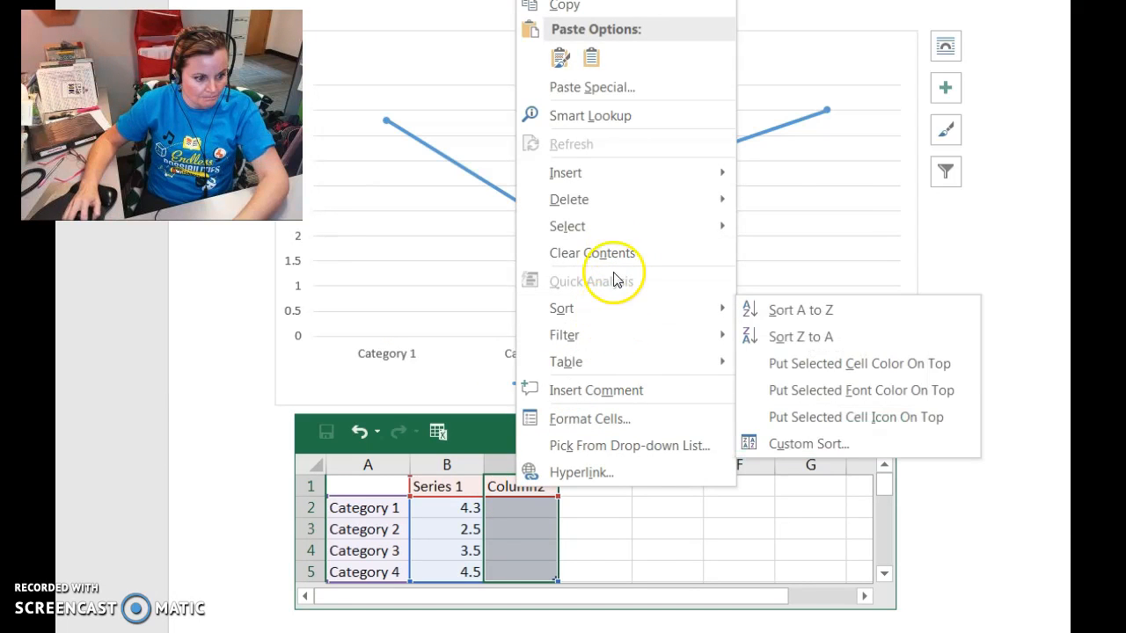
pyautogui.moveTo(615, 213)
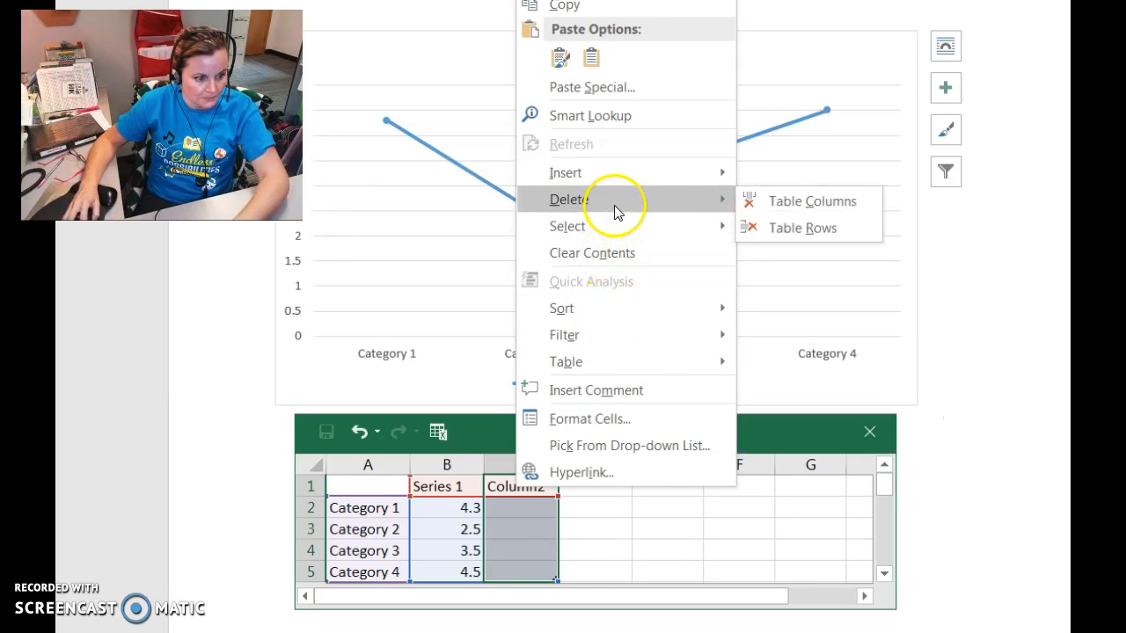
pyautogui.click(767, 204)
pyautogui.click(641, 510)
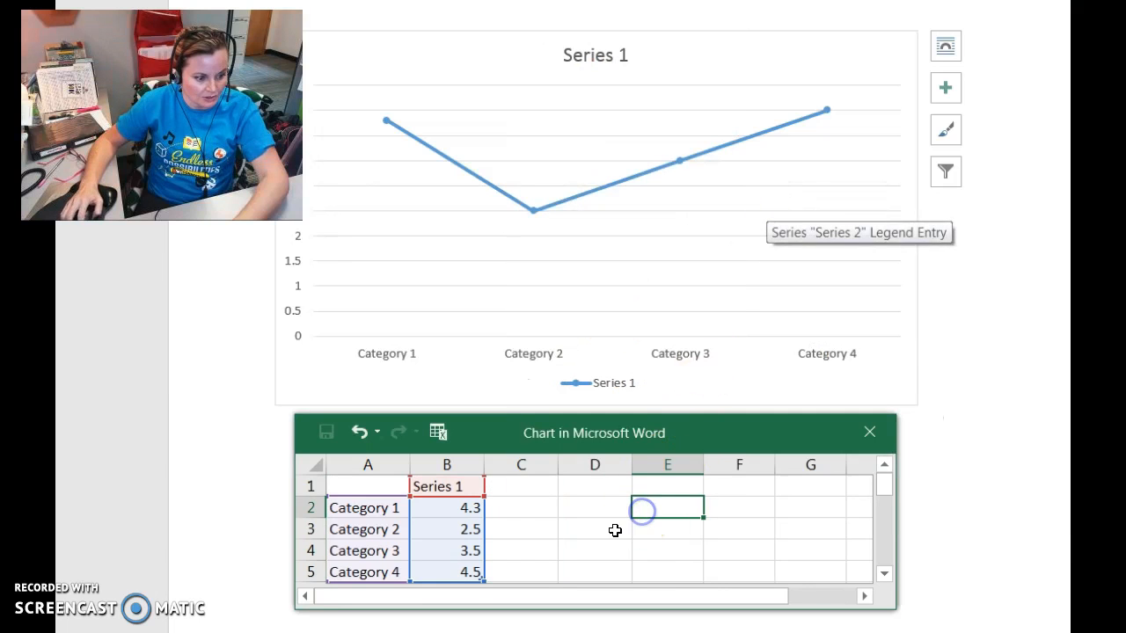
pyautogui.scroll(-1, 587, 531)
pyautogui.scroll(1, 587, 531)
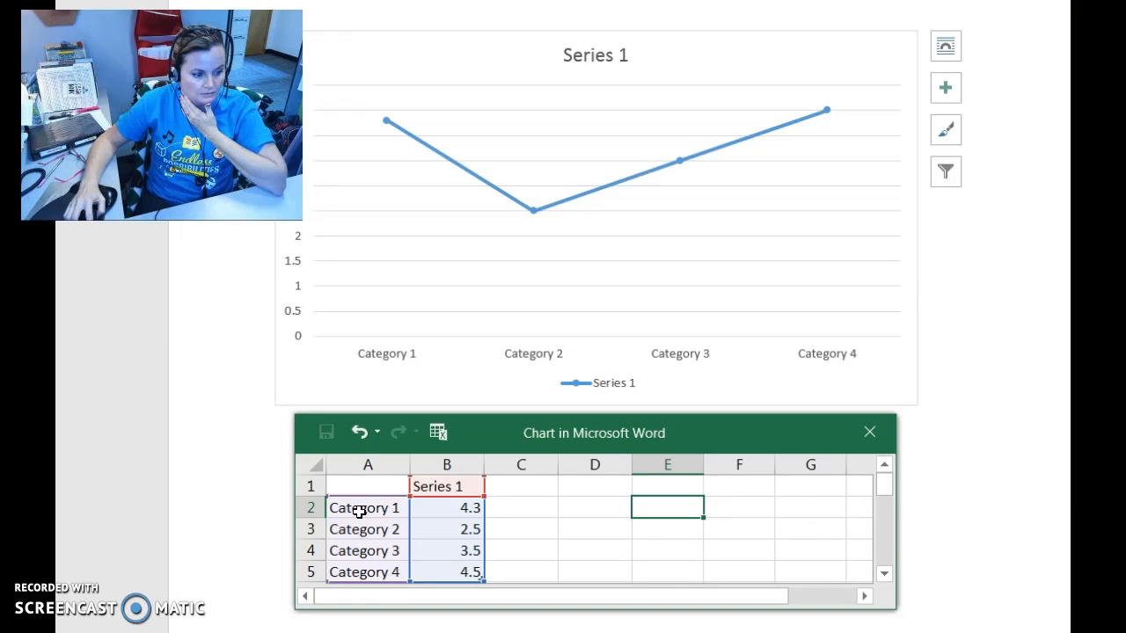
# Relabel the first category in A2 as temperature and clear the sample data in A3:B5.
pyautogui.moveTo(359, 510)
pyautogui.mouseDown()
pyautogui.moveTo(360, 572)
pyautogui.moveTo(375, 509)
pyautogui.mouseUp()
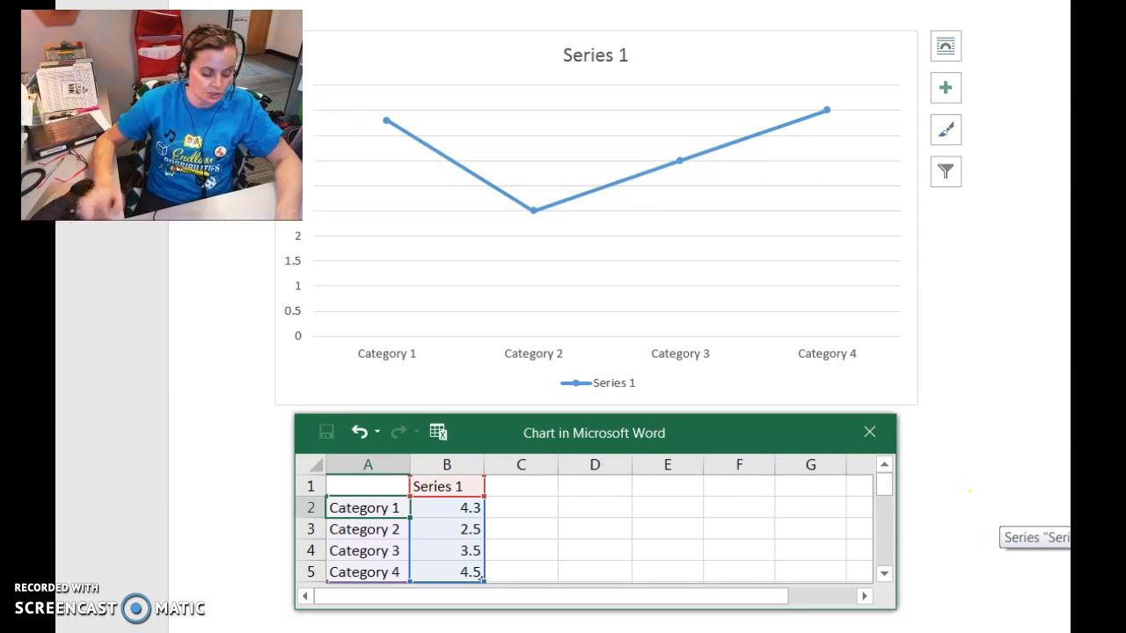
pyautogui.write('temperature')
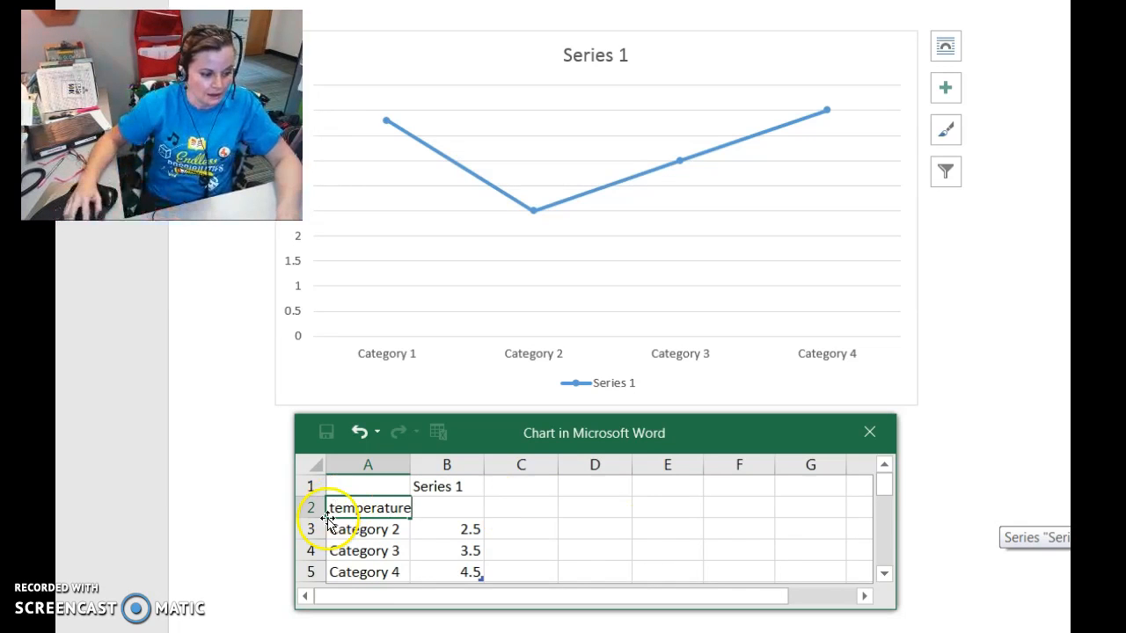
pyautogui.moveTo(368, 531); pyautogui.dragTo(449, 570)
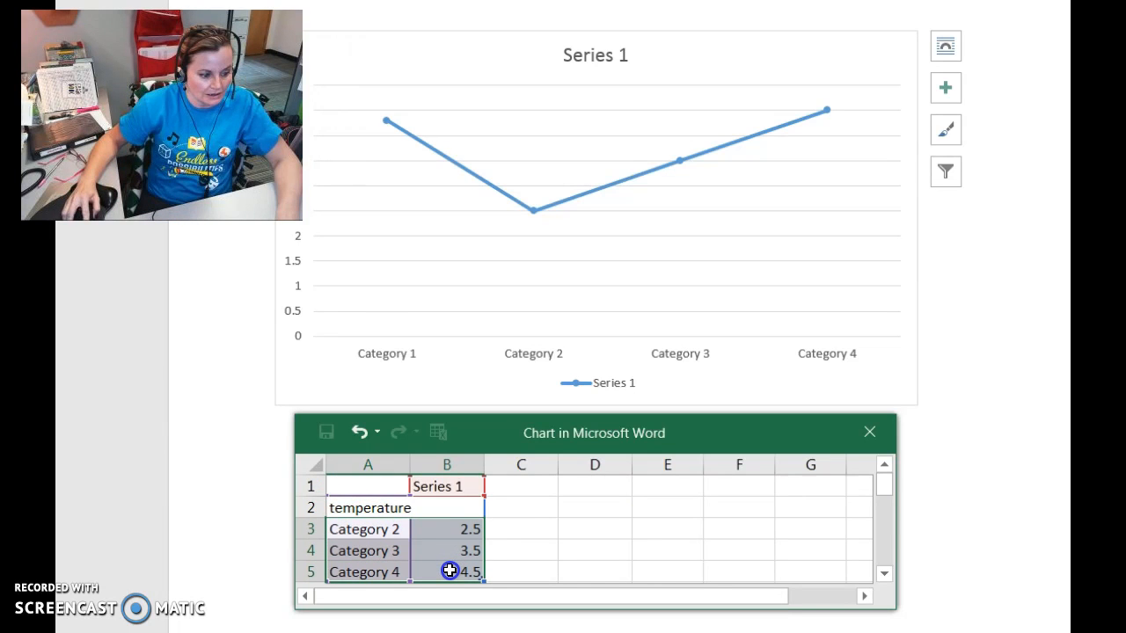
pyautogui.press('Delete')
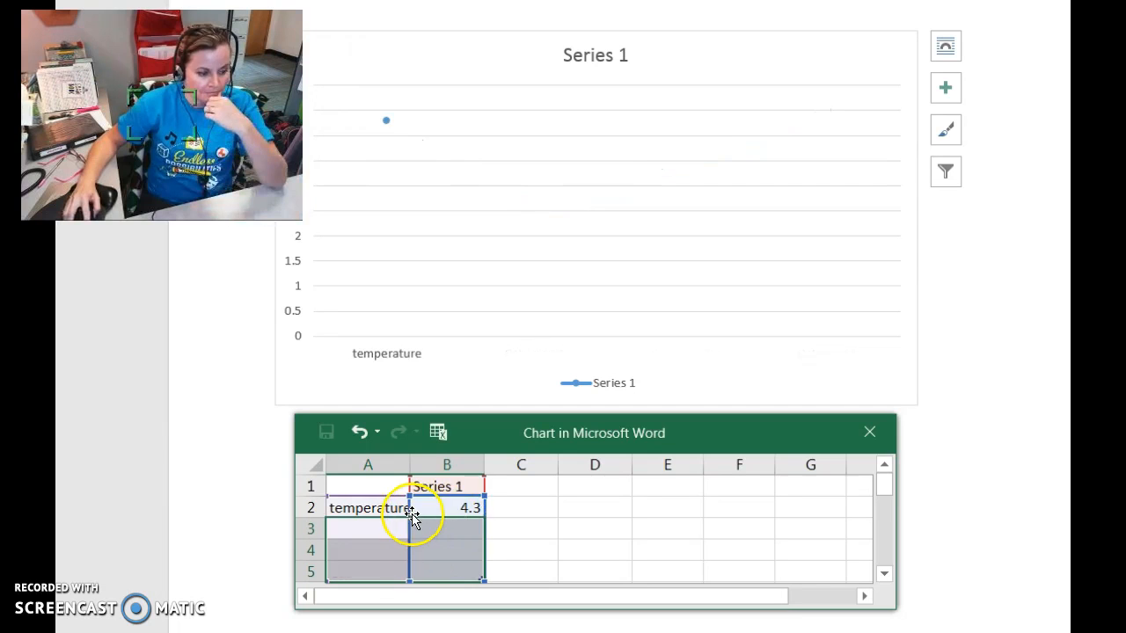
# Enter 4.3 in B2 and change the series heading in B1 to volume cm^3.
pyautogui.click(461, 501)
pyautogui.write('4.3')
pyautogui.press('Return')
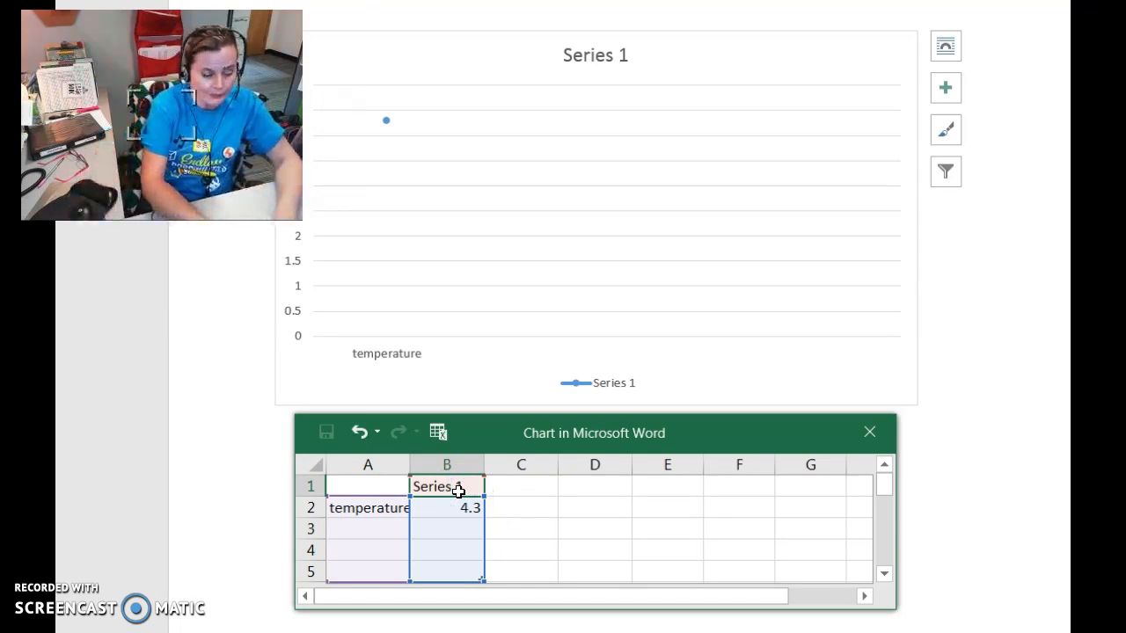
pyautogui.click(458, 491)
pyautogui.write('volume')
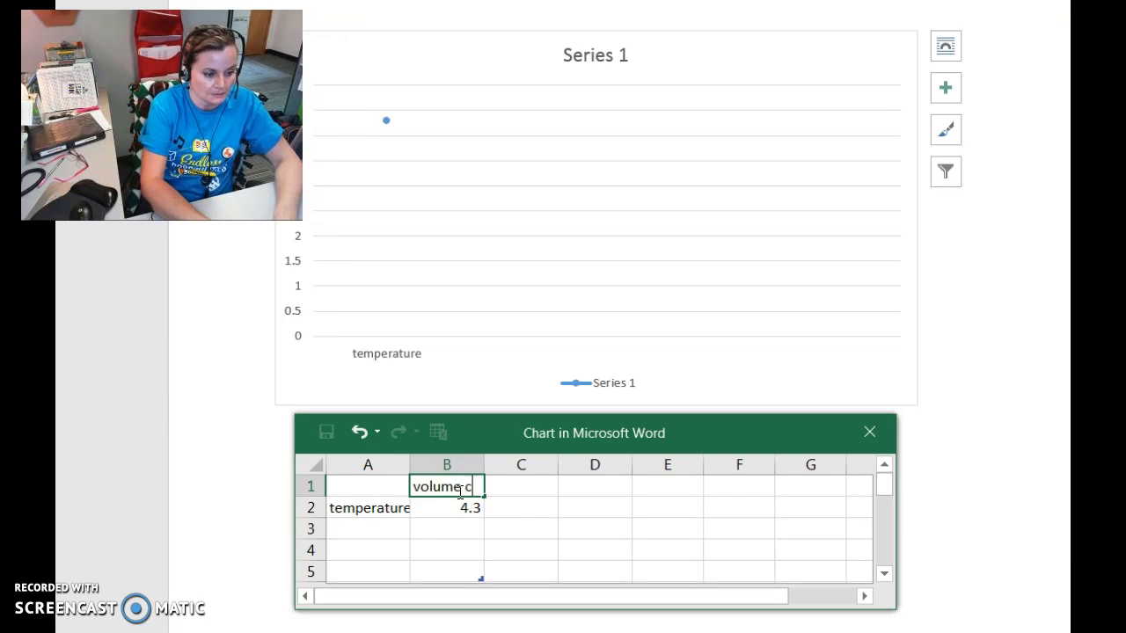
pyautogui.write('cm^3')
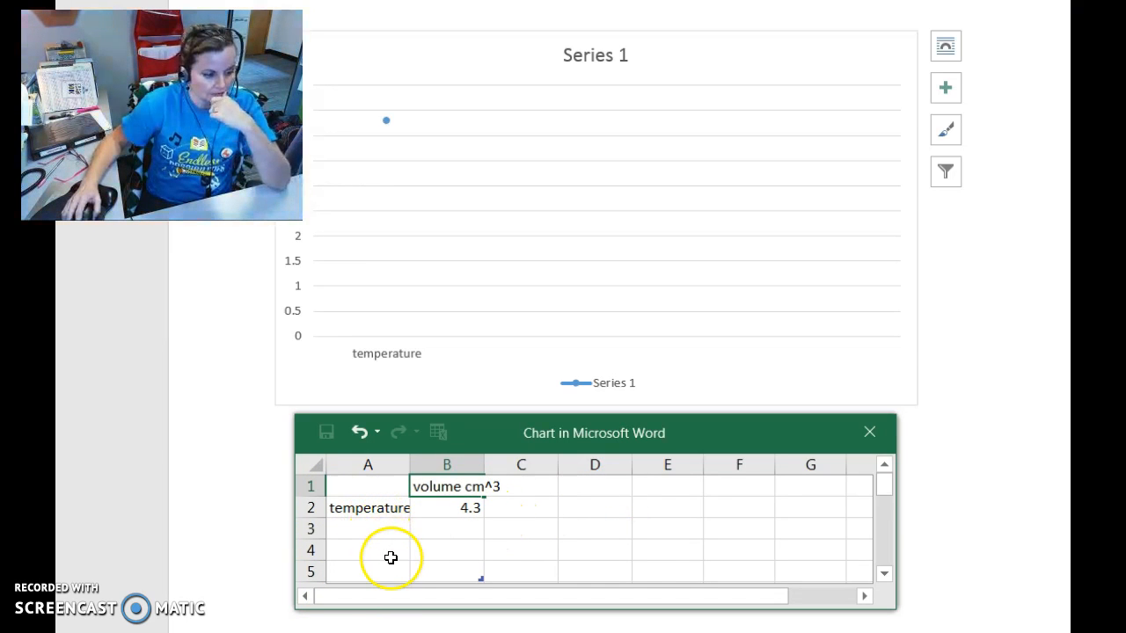
pyautogui.click(427, 530)
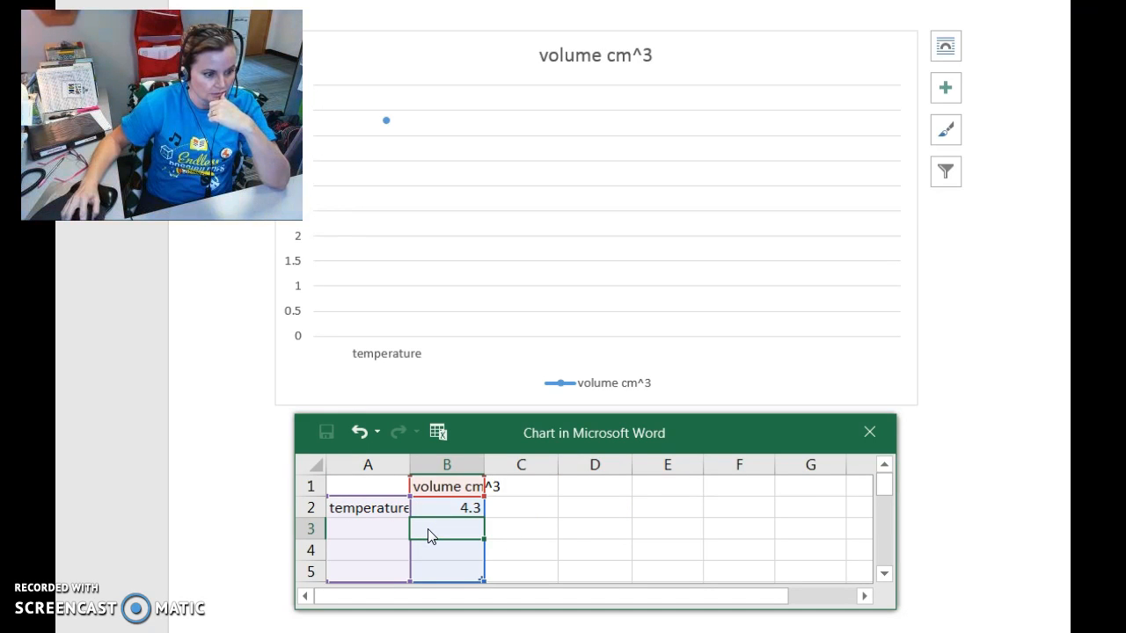
# Clear the temperature label from A2 and enter the heading temperature *C in A1.
pyautogui.click(383, 510)
pyautogui.press('Delete')
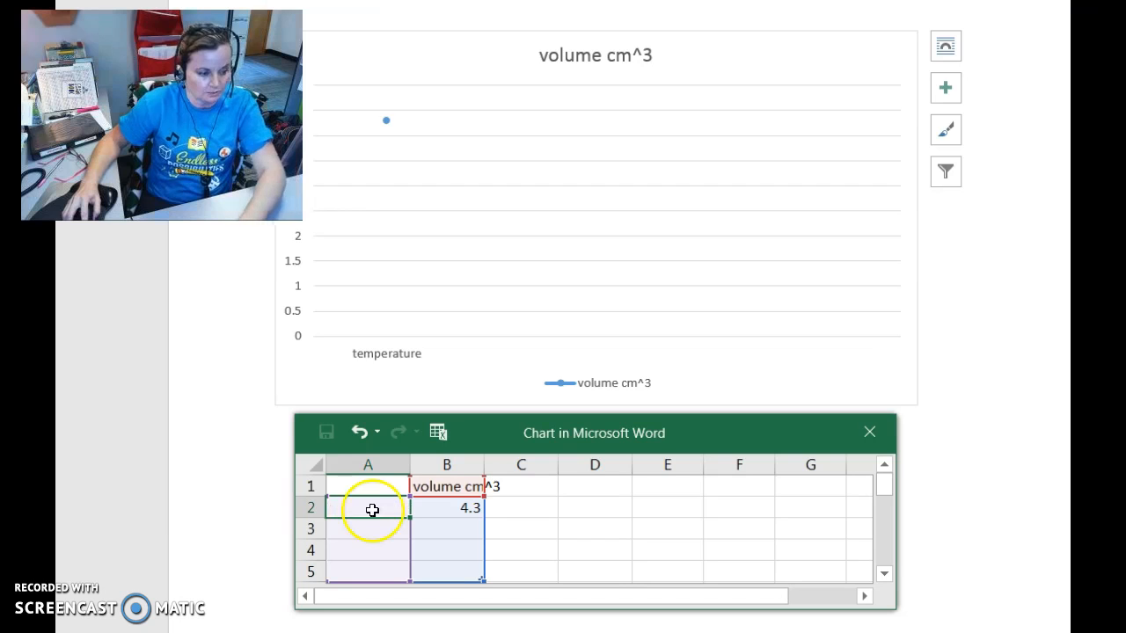
pyautogui.click(357, 484)
pyautogui.write('temperature')
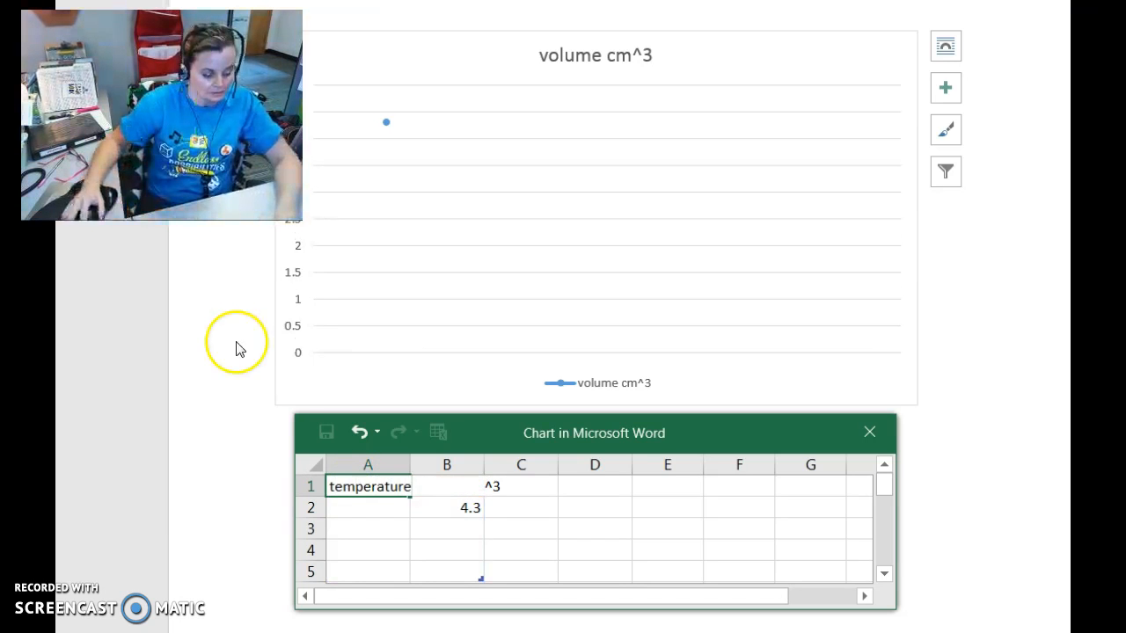
pyautogui.write(' *')
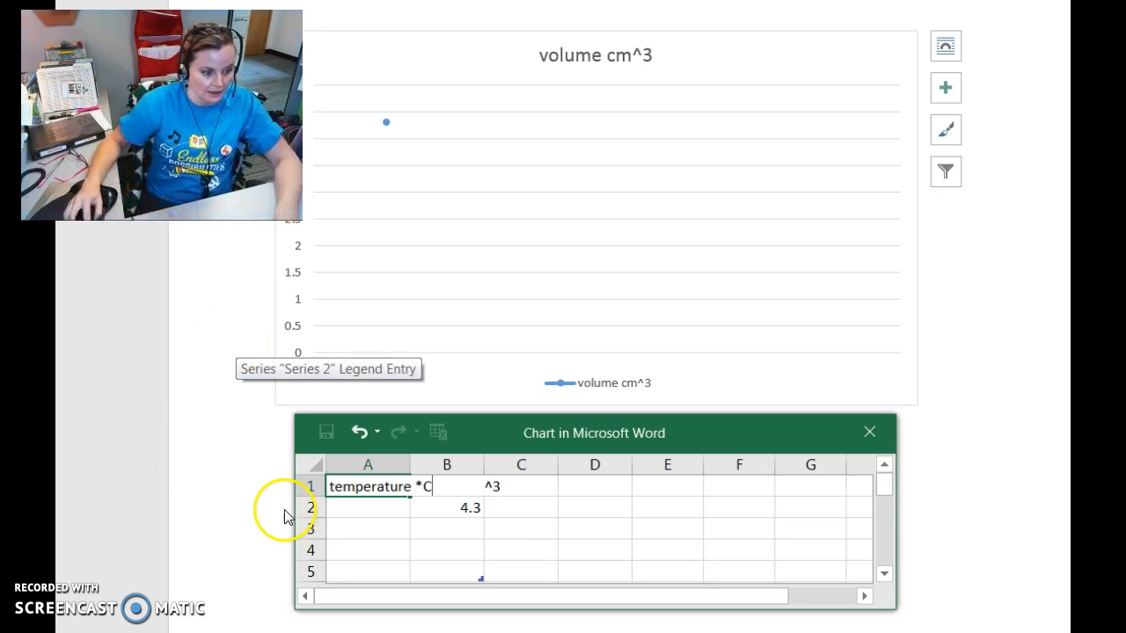
pyautogui.click(368, 507)
# Replace the heading in A1 with Temp K and enter 273 as the first temperature in A2.
pyautogui.click(370, 489)
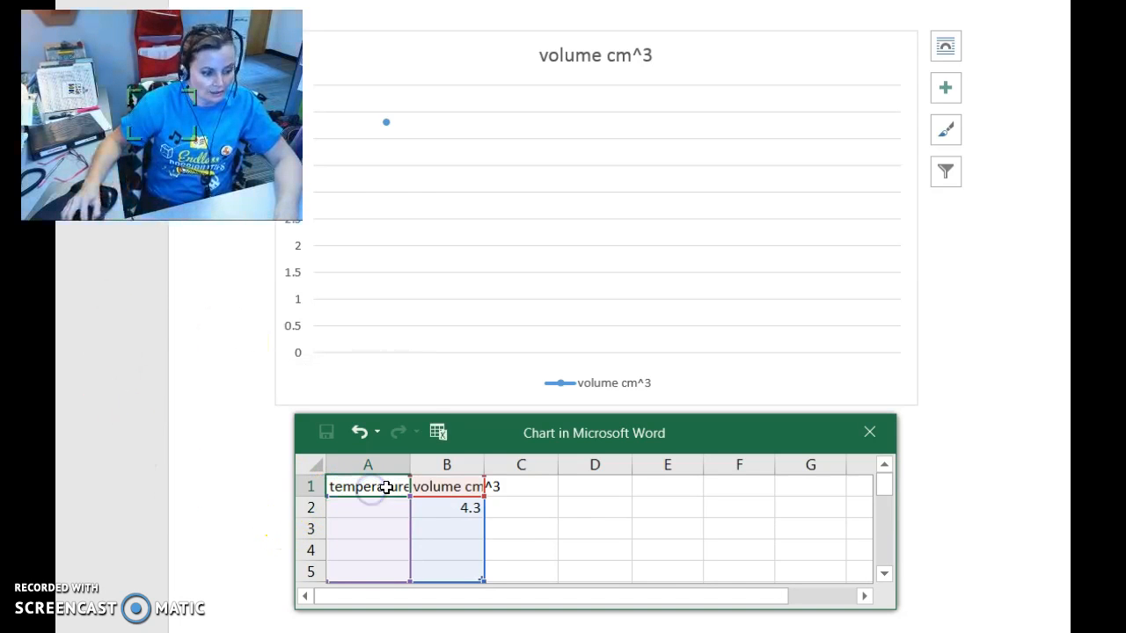
pyautogui.write('Temp K')
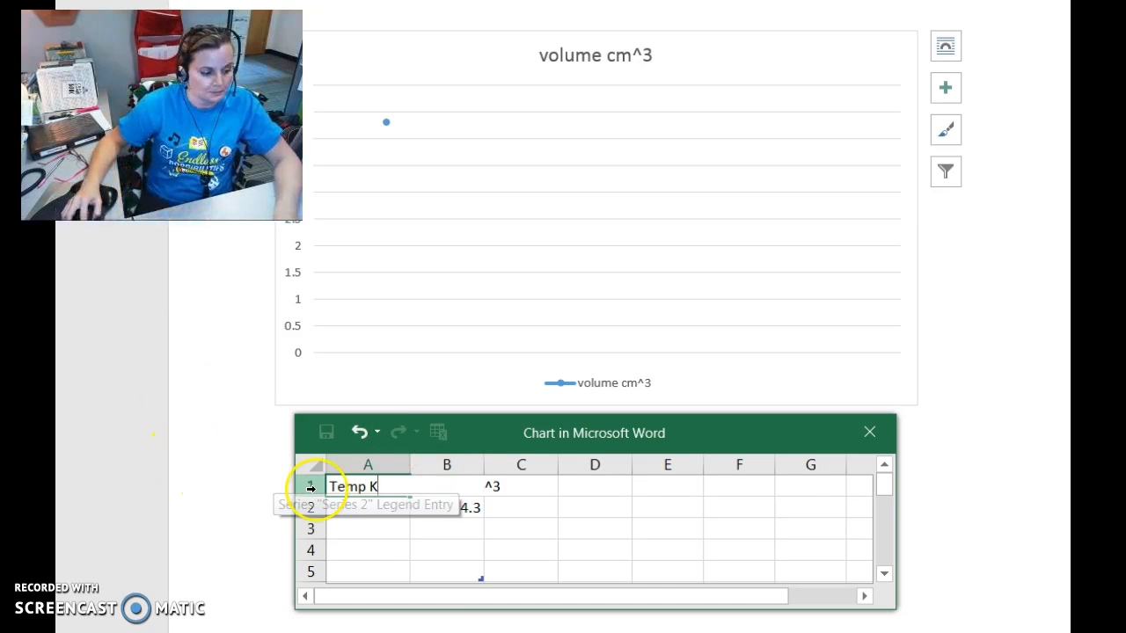
pyautogui.click(369, 510)
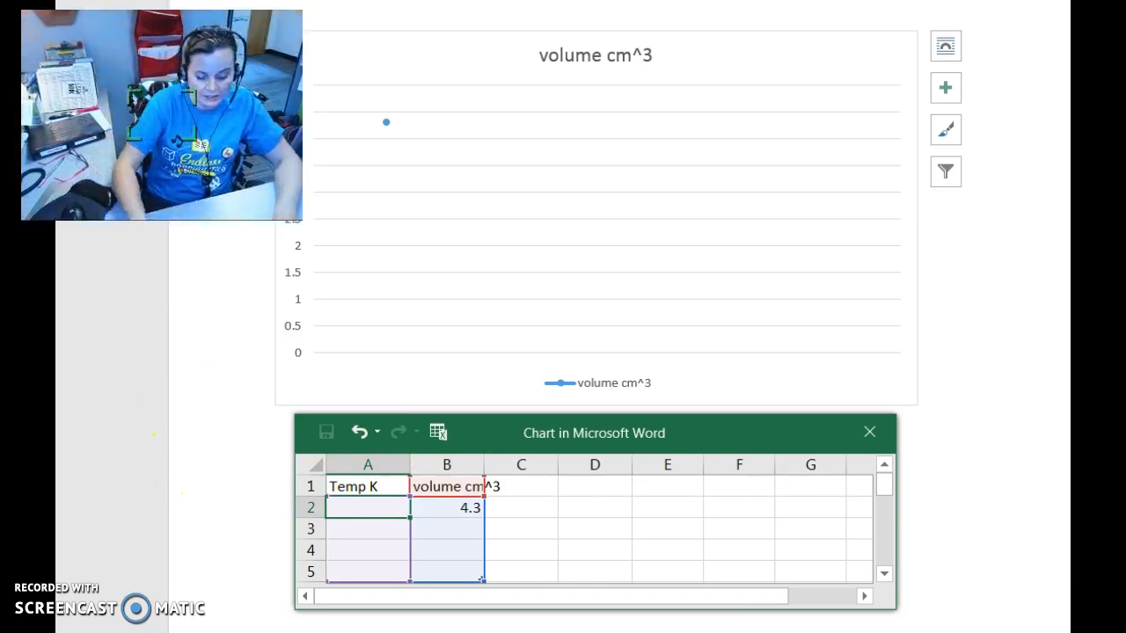
pyautogui.write('277')
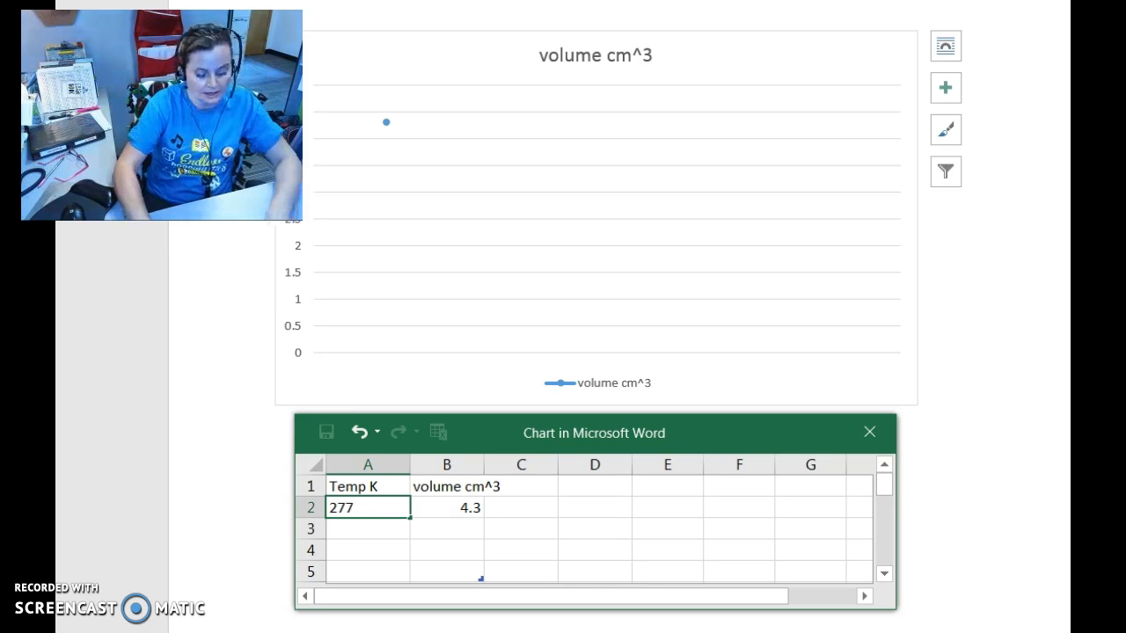
pyautogui.press('BackSpace')
pyautogui.write('3')
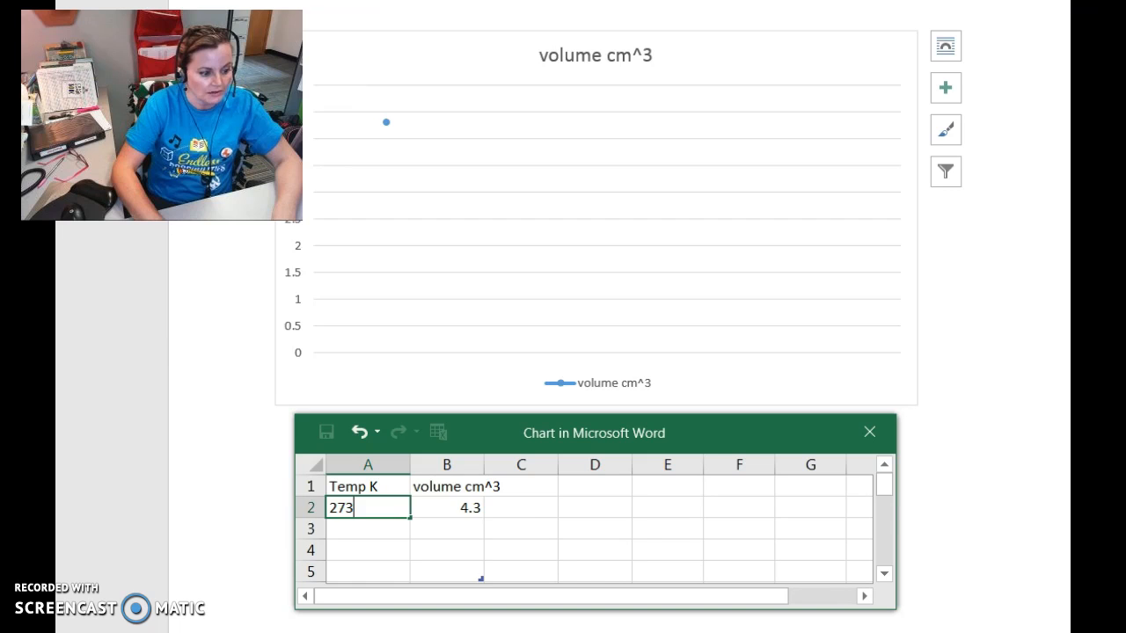
pyautogui.press('Return')
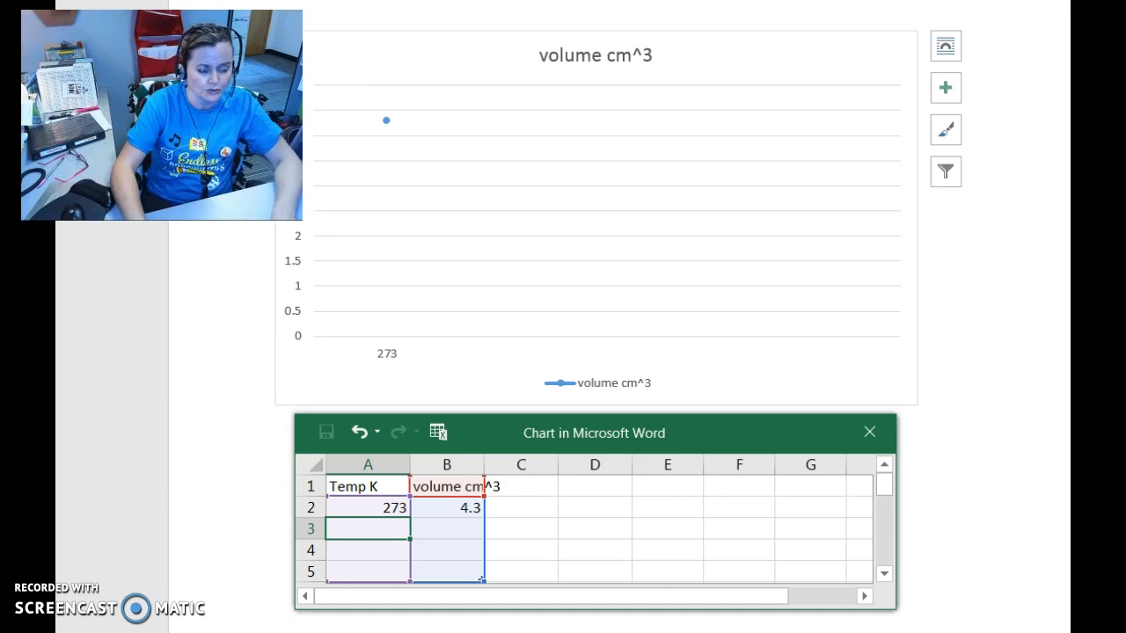
# Fill row 3 with a temperature of 293 and a volume of 4.
pyautogui.write('293')
pyautogui.press('Tab')
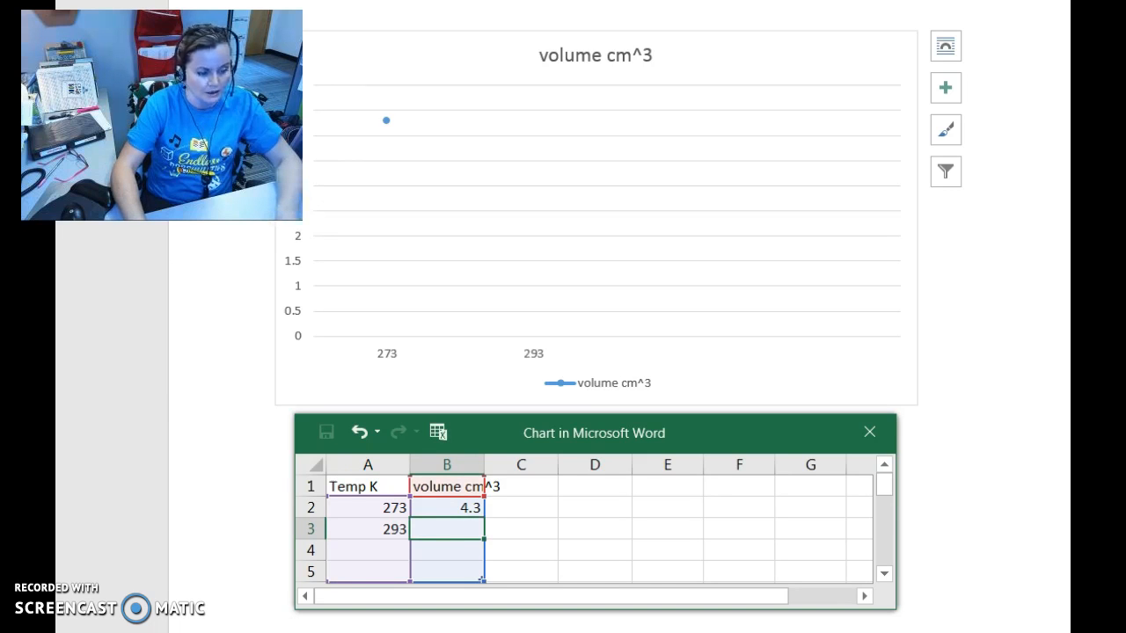
pyautogui.write('4.')
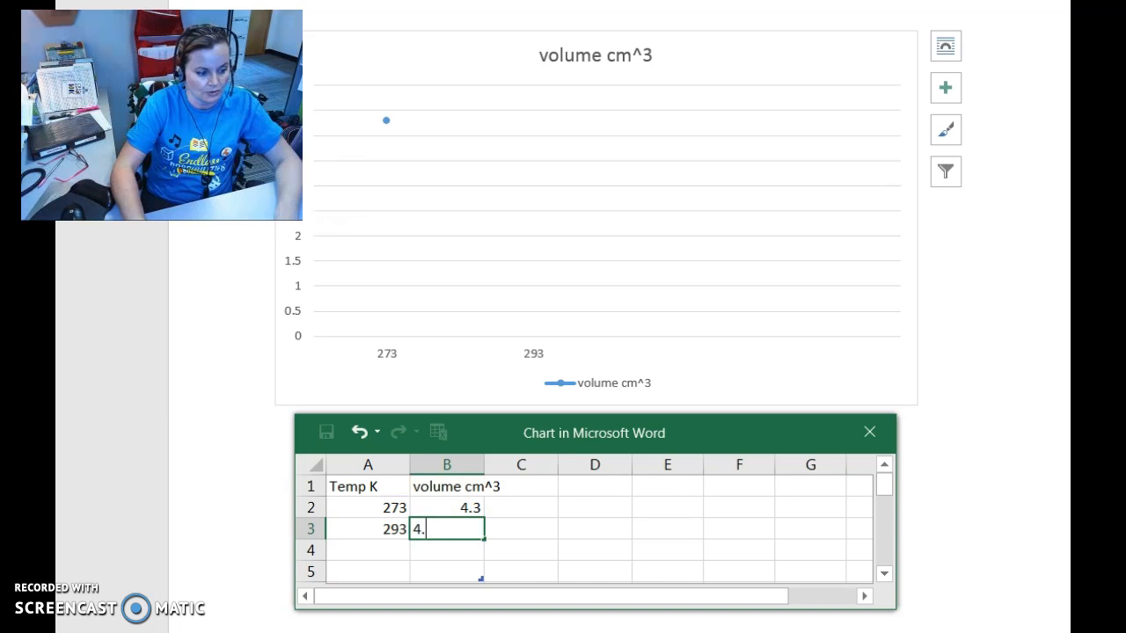
pyautogui.press('Return')
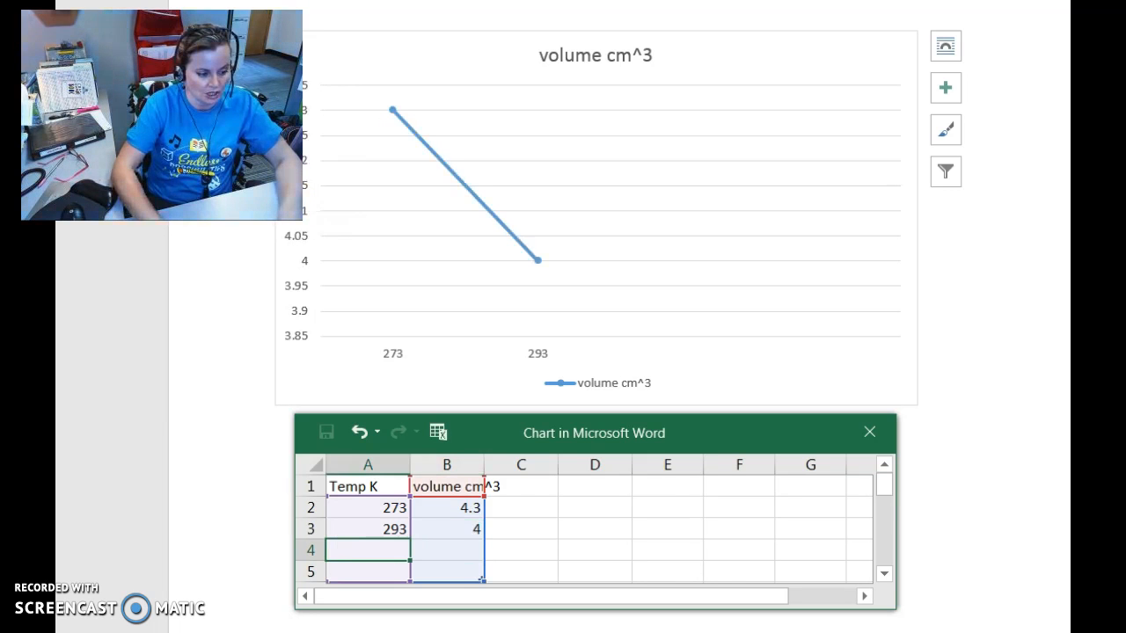
# Fill row 4 with a temperature of 313 and a volume of 3.5.
pyautogui.write('27')
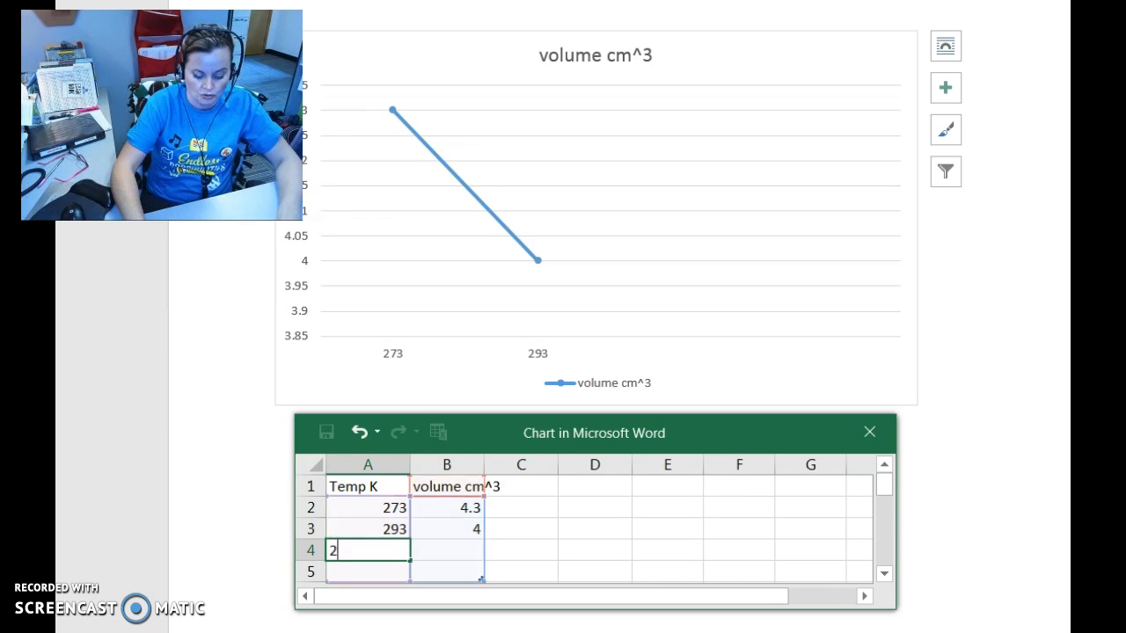
pyautogui.press('BackSpace')
pyautogui.press('BackSpace')
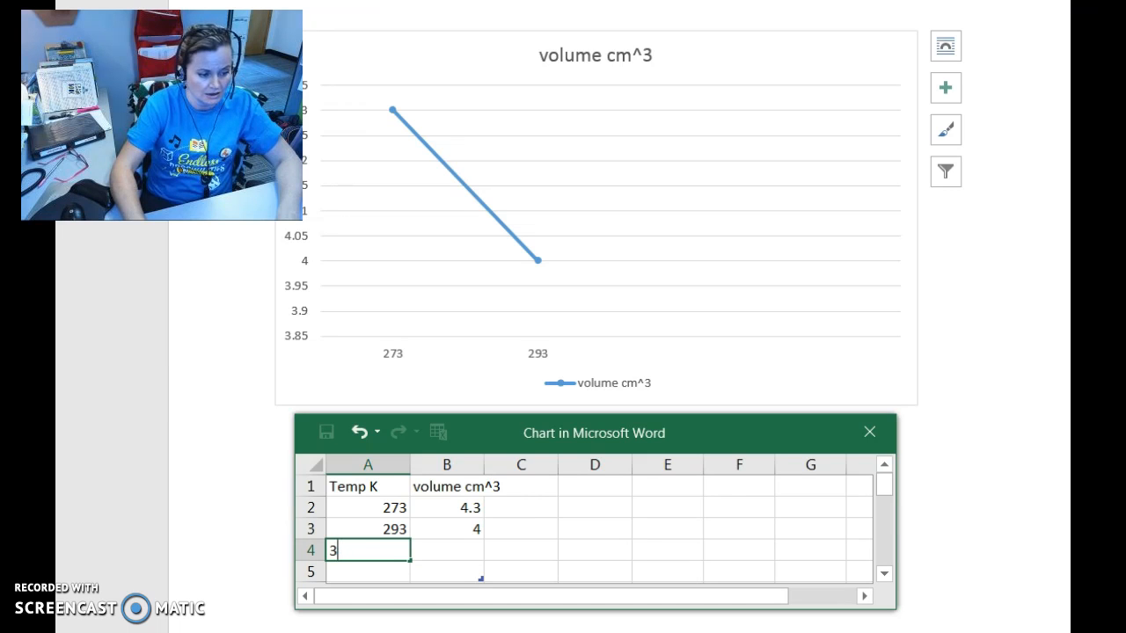
pyautogui.write('313')
pyautogui.press('Tab')
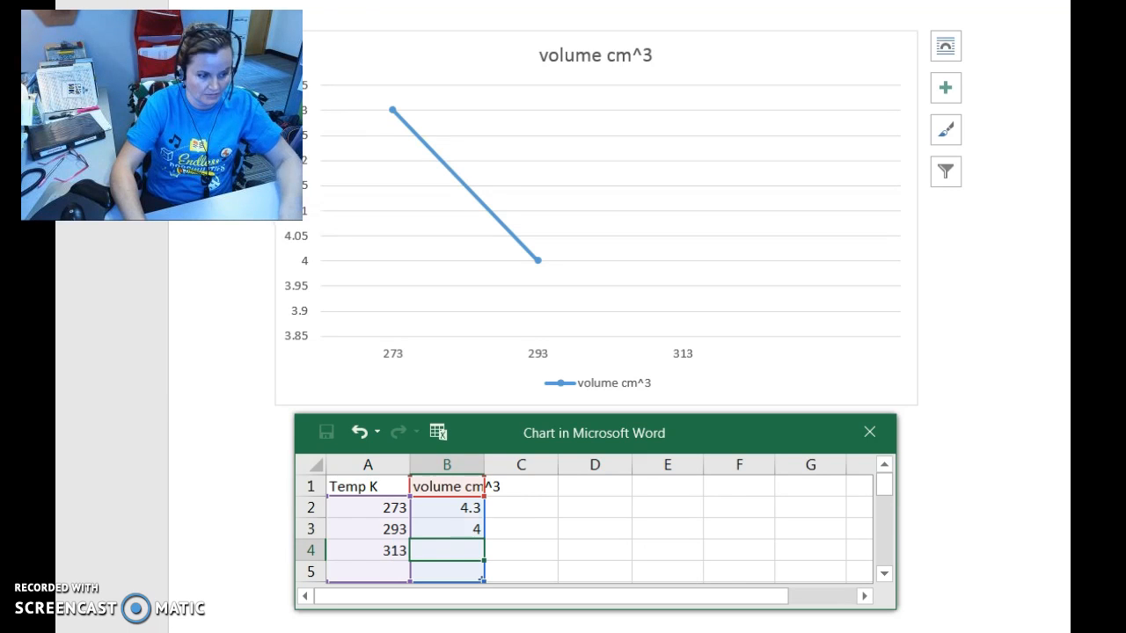
pyautogui.write('3.5')
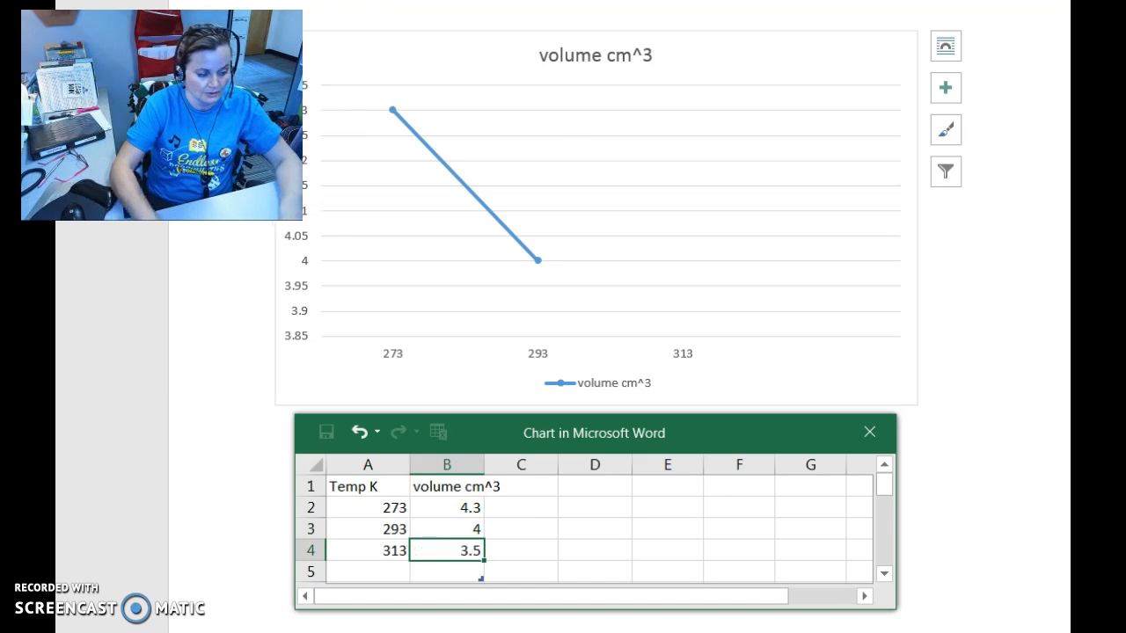
pyautogui.press('Return')
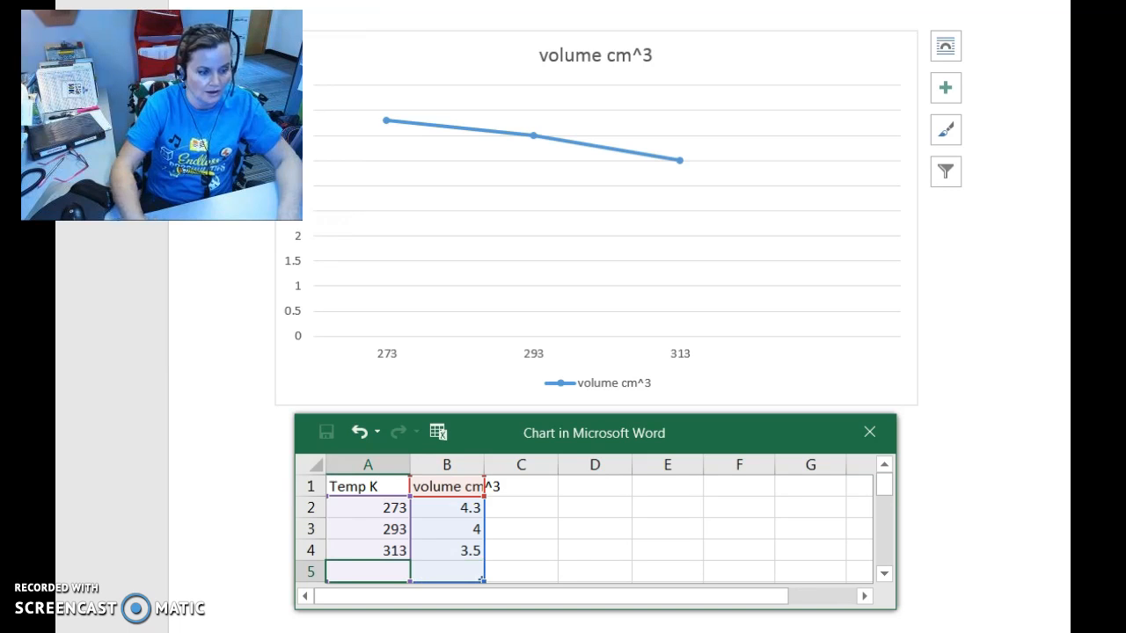
# Fill row 5 with a temperature of 333 and a volume of 3.0.
pyautogui.write('3')
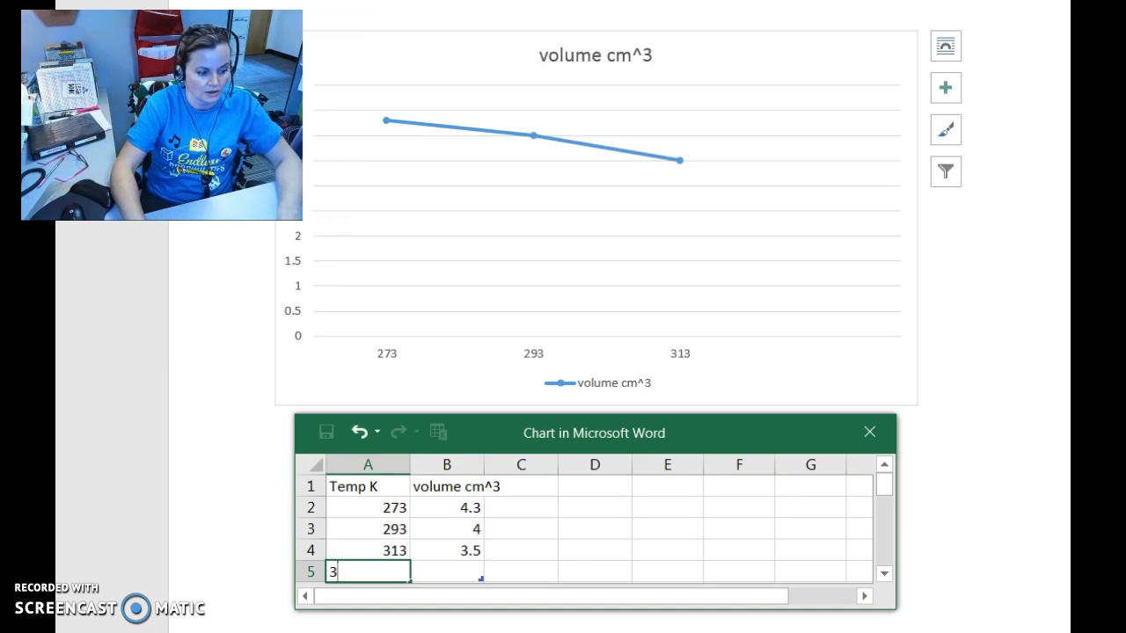
pyautogui.write('33')
pyautogui.press('Tab')
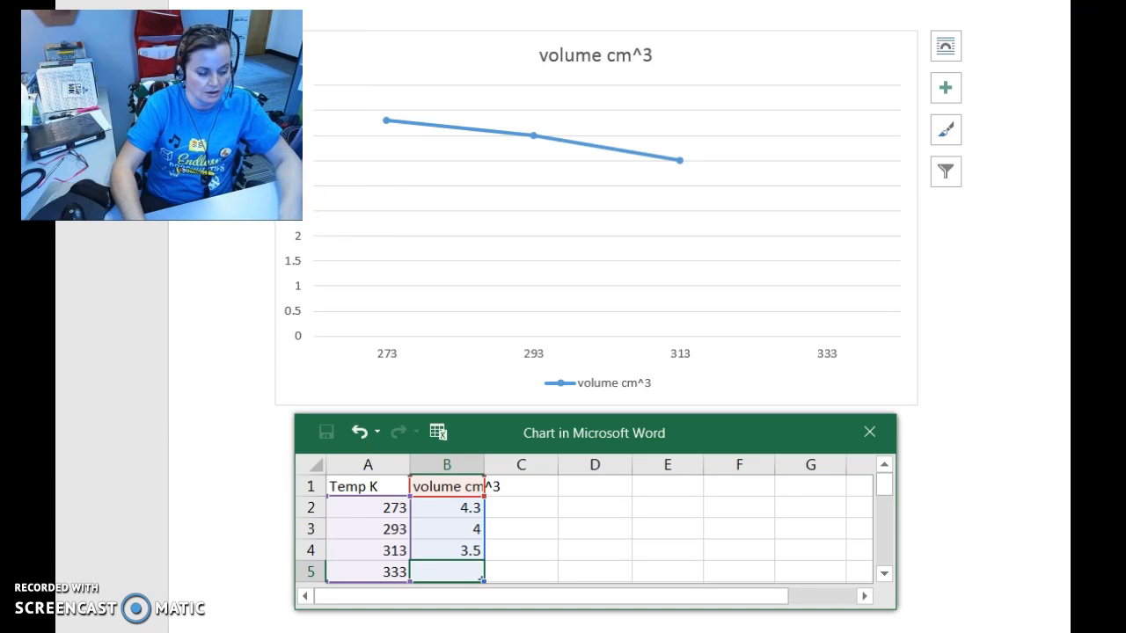
pyautogui.write('3.0')
pyautogui.press('Return')
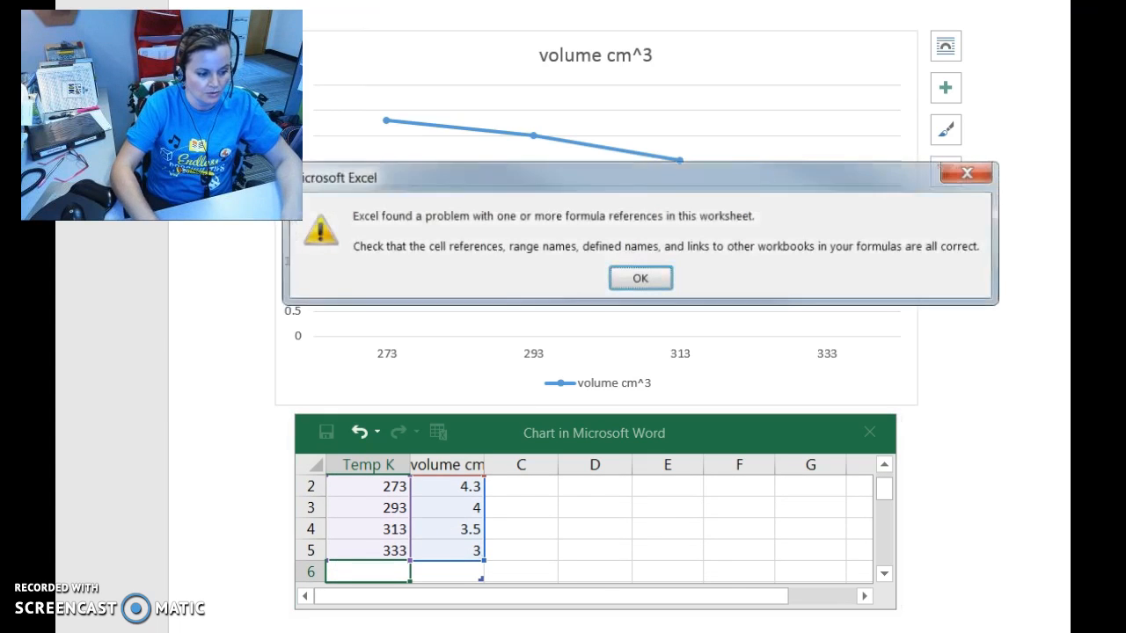
# Dismiss the formula reference alert and fill row 6 with a temperature of 353 and a volume of 2.6.
pyautogui.click(619, 272)
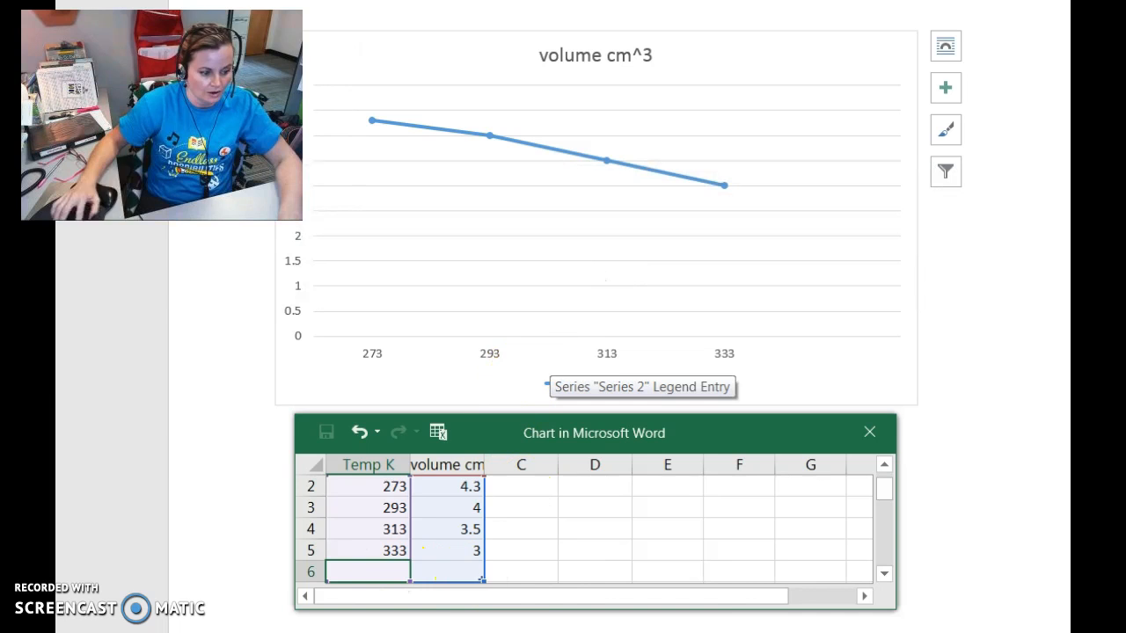
pyautogui.write('3')
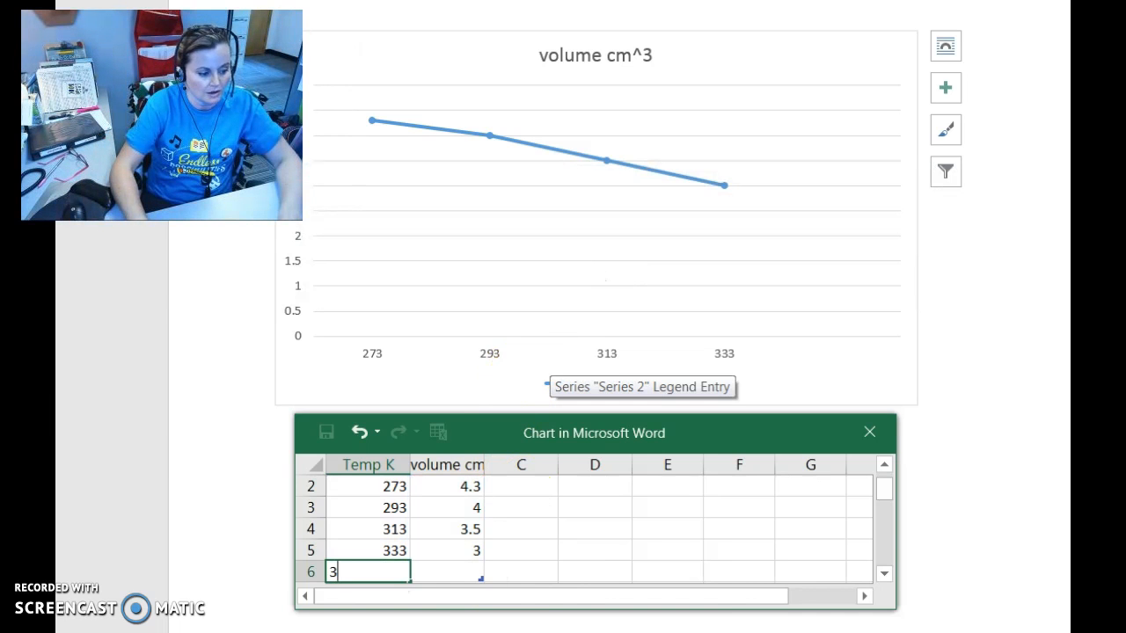
pyautogui.write('53')
pyautogui.press('Tab')
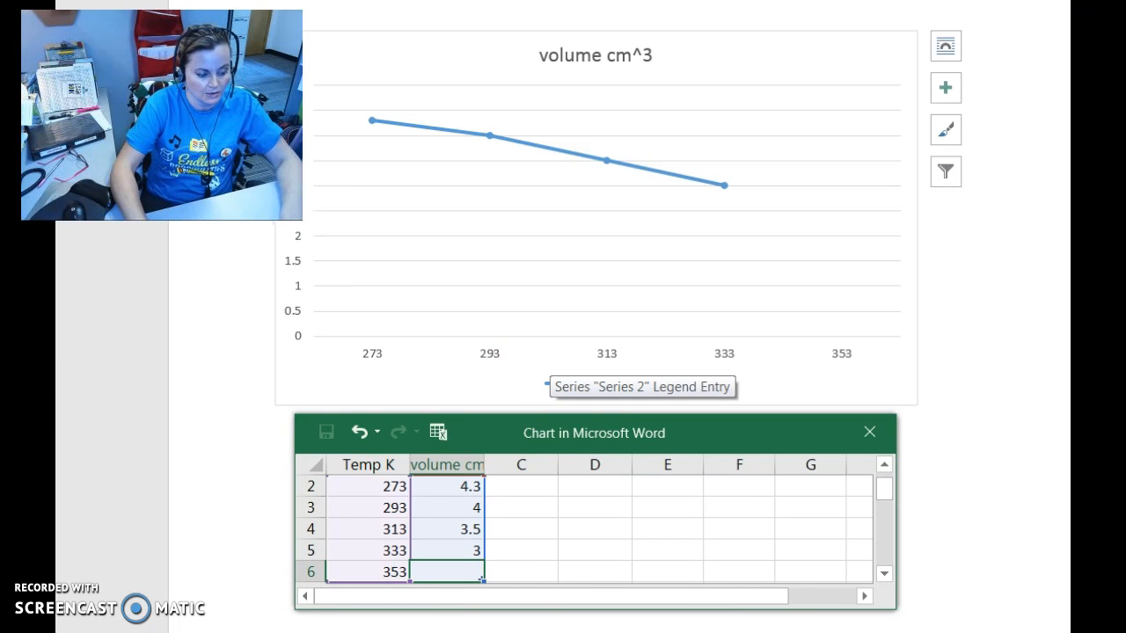
pyautogui.write('2.6')
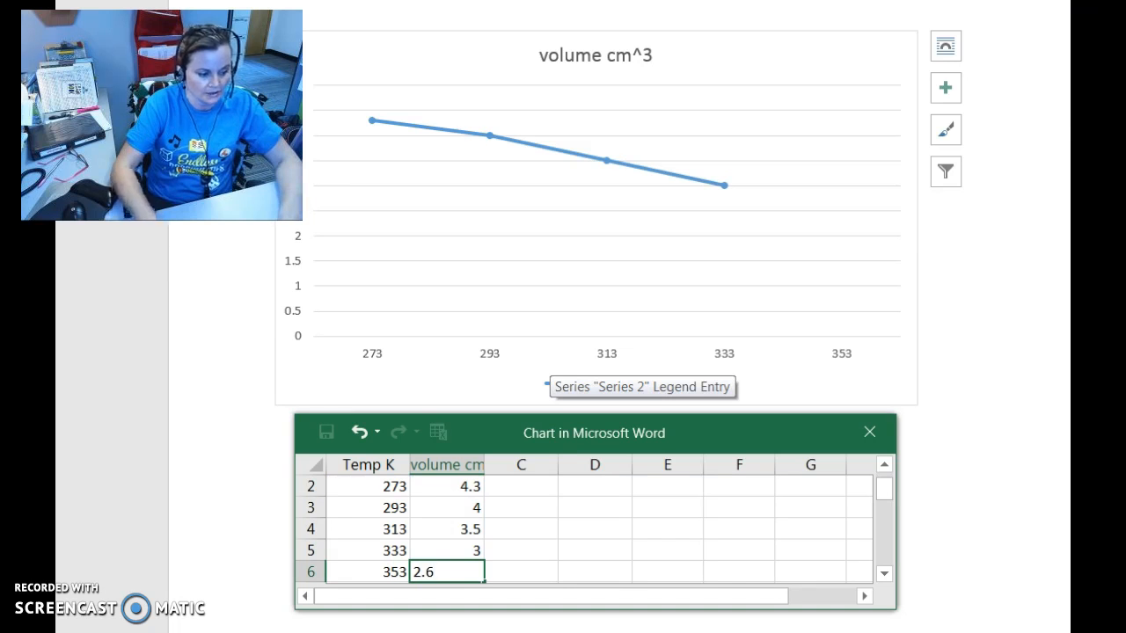
pyautogui.click(1042, 562)
pyautogui.click(625, 244)
pyautogui.moveTo(161, 114); pyautogui.dragTo(980, 526)
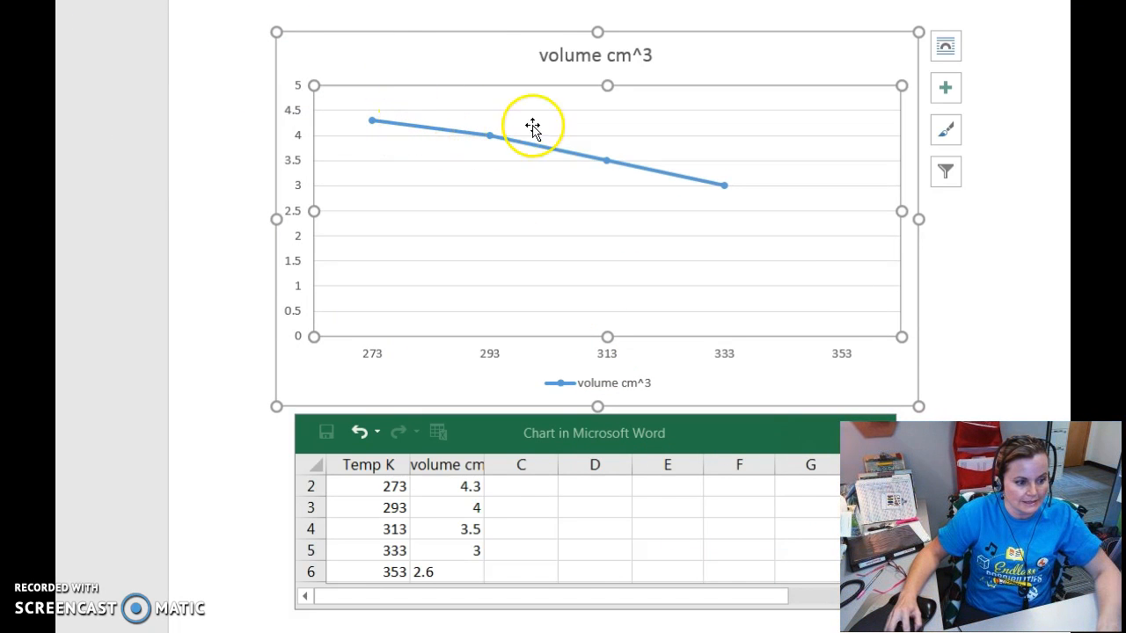
# Apply the Above Chart placement to the chart's title, leaving the title selected for editing.
pyautogui.moveTo(710, 183)
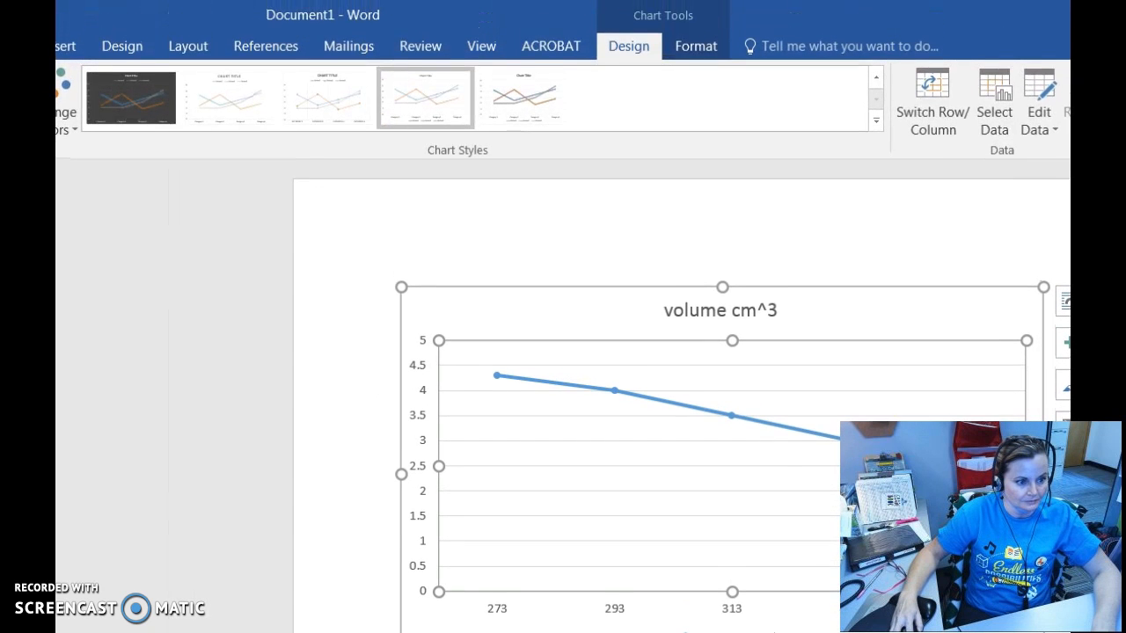
pyautogui.click(685, 51)
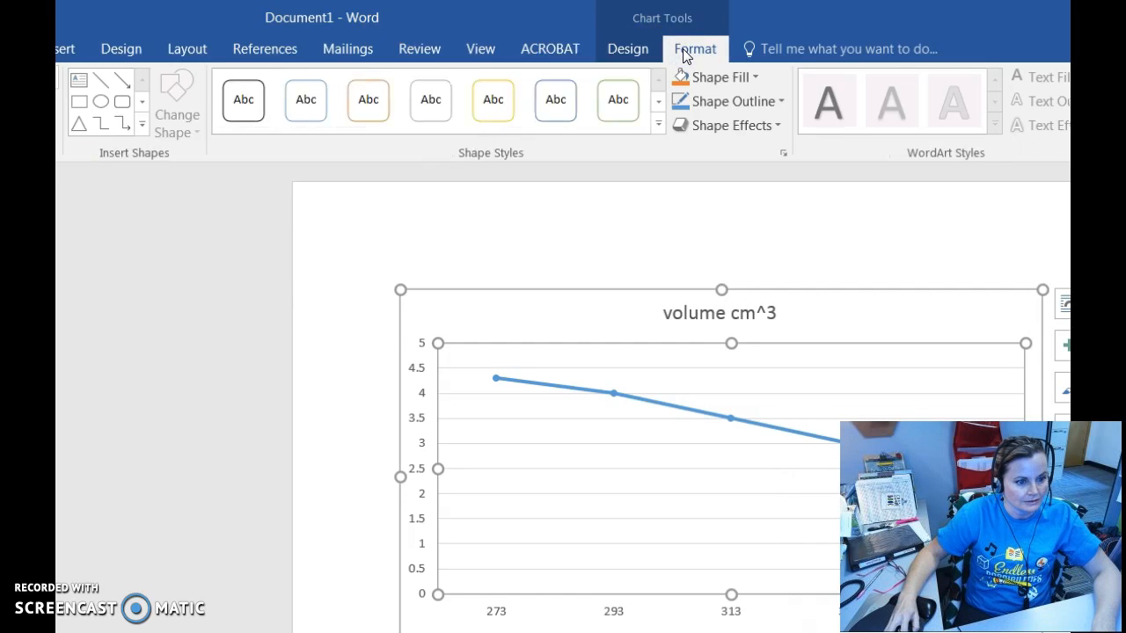
pyautogui.click(628, 53)
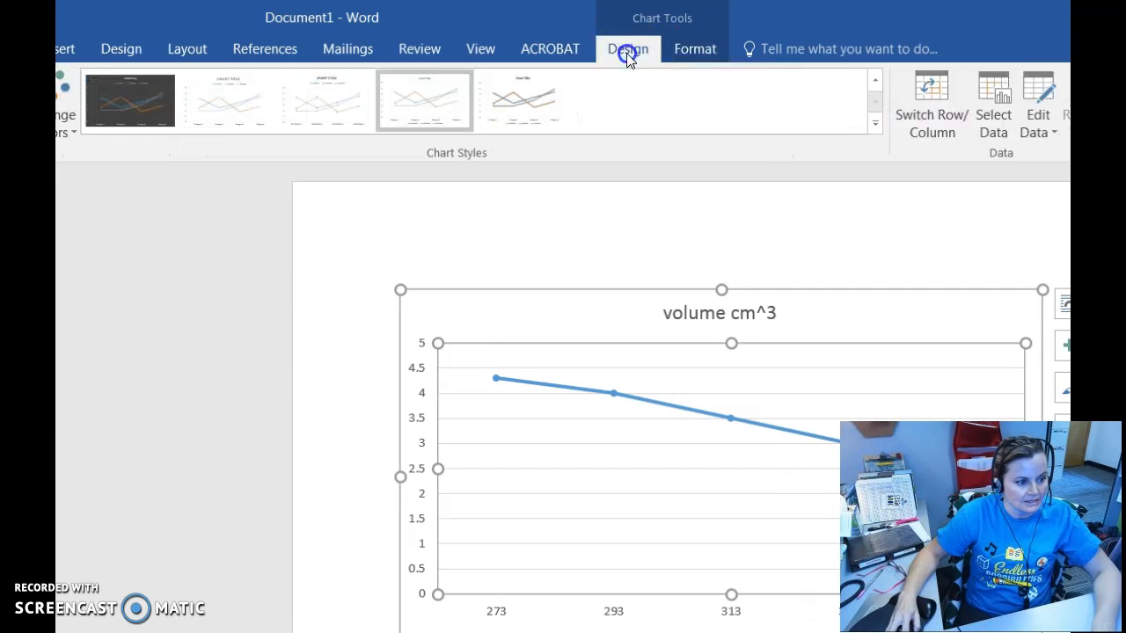
pyautogui.moveTo(477, 26); pyautogui.dragTo(588, 30)
pyautogui.click(115, 117)
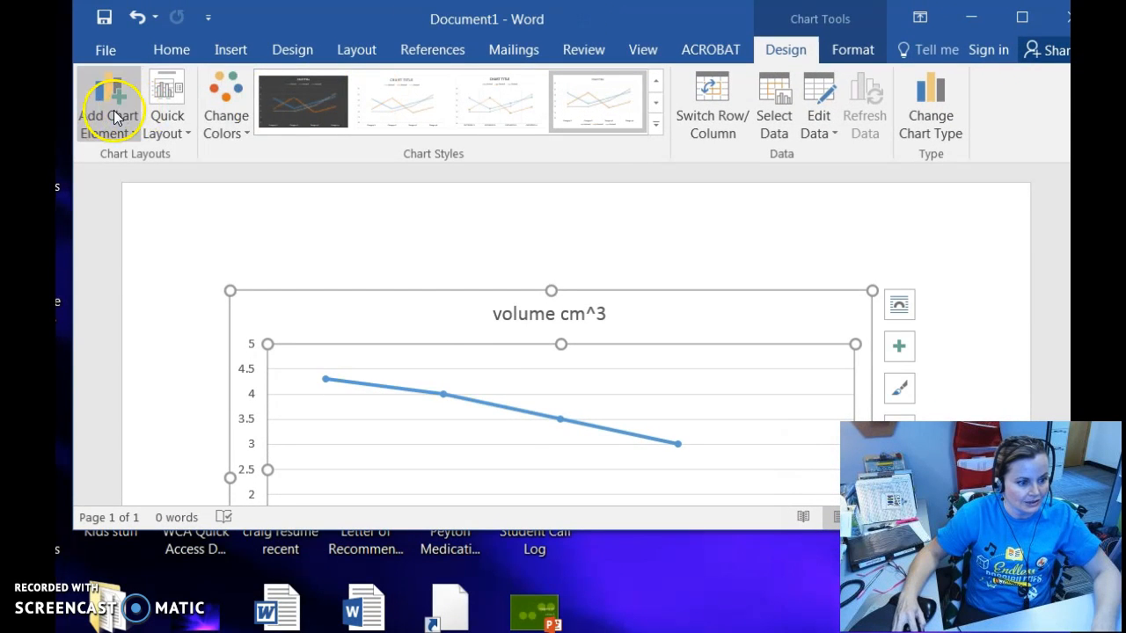
pyautogui.click(1022, 17)
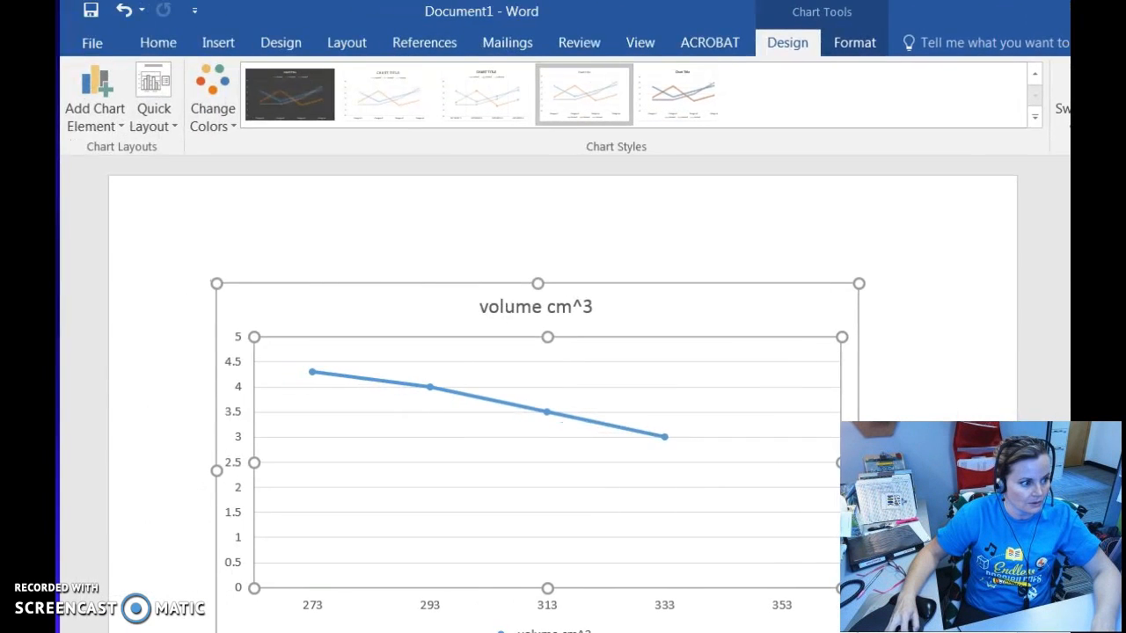
pyautogui.click(99, 121)
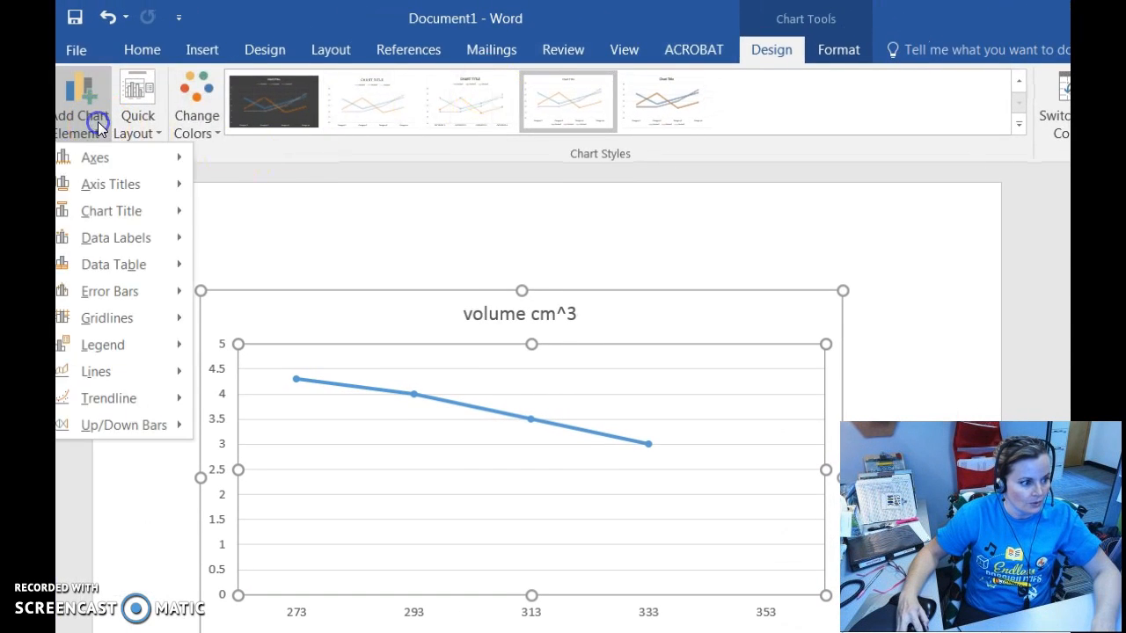
pyautogui.moveTo(128, 163)
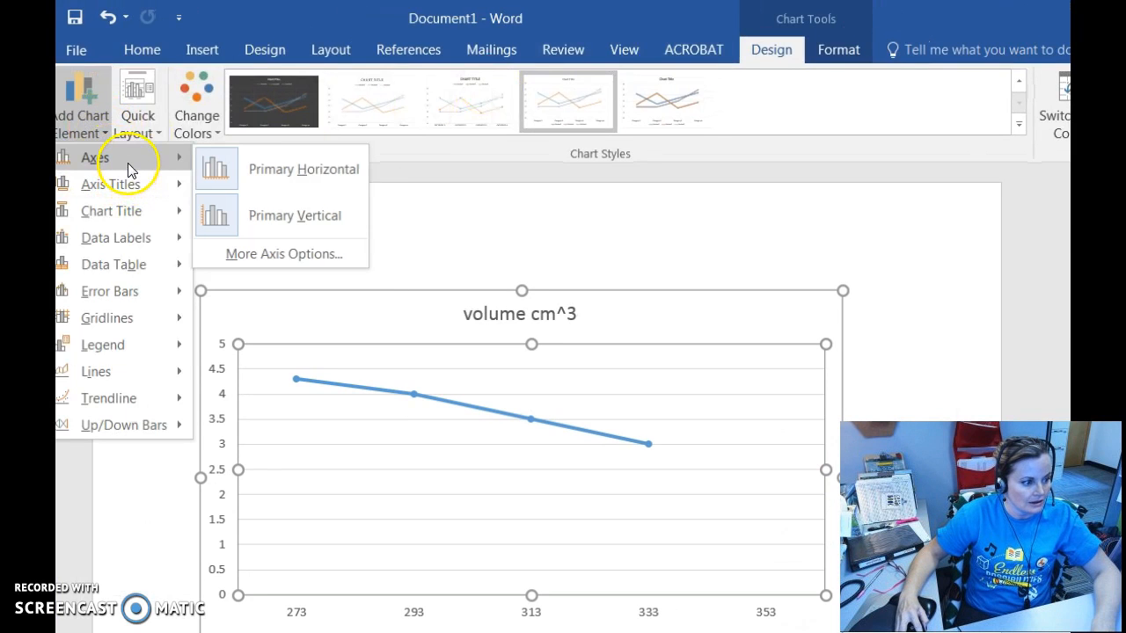
pyautogui.moveTo(141, 210)
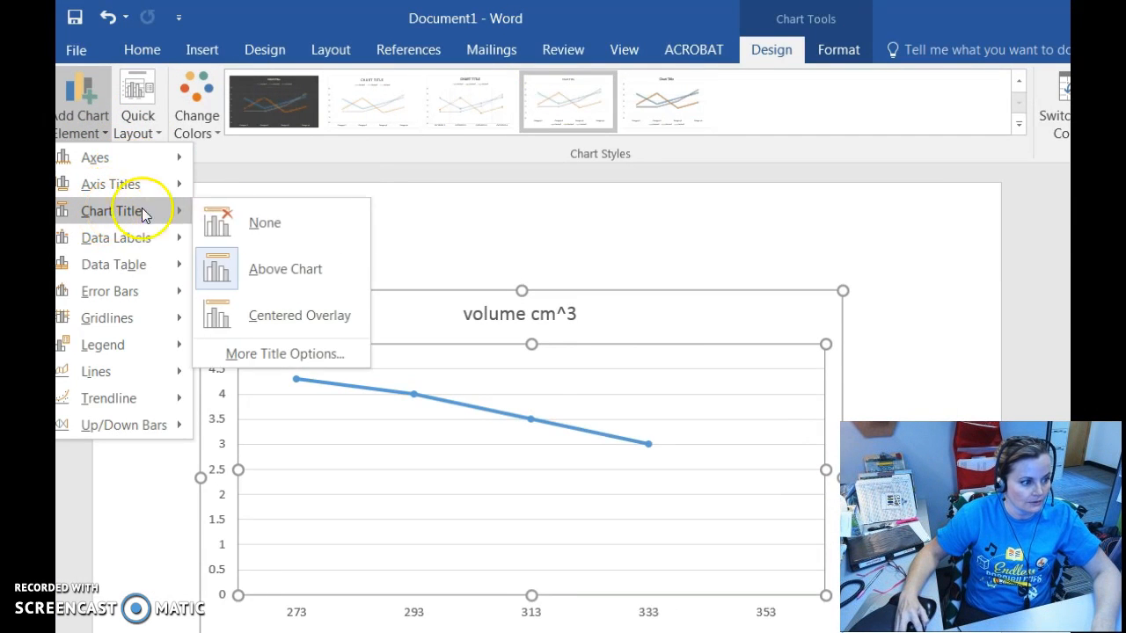
pyautogui.click(241, 264)
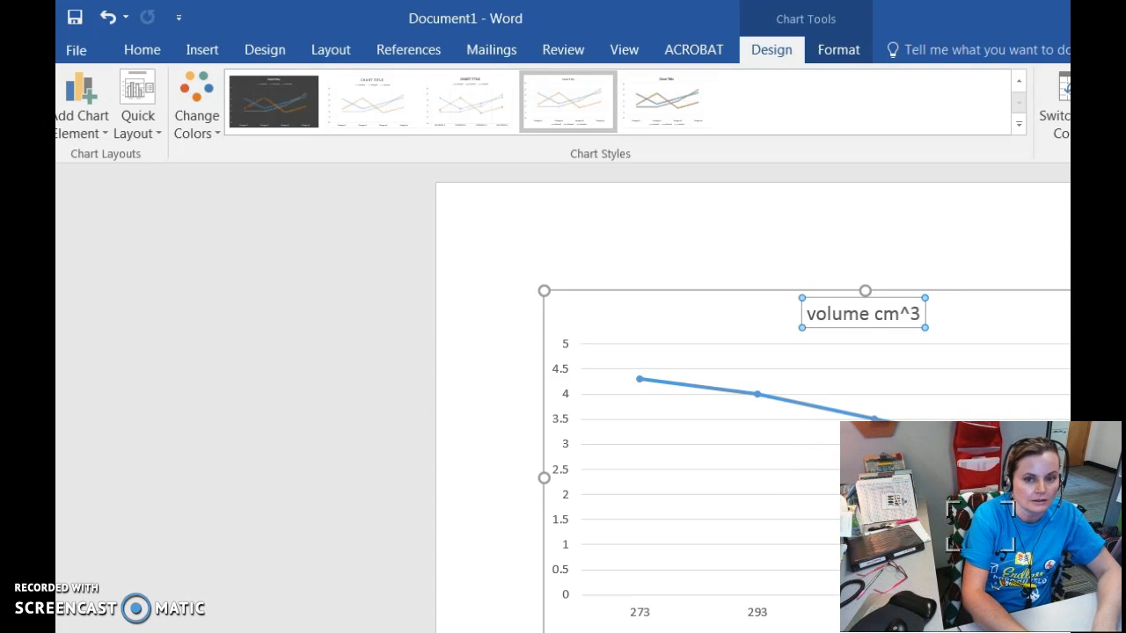
pyautogui.write('Tem')
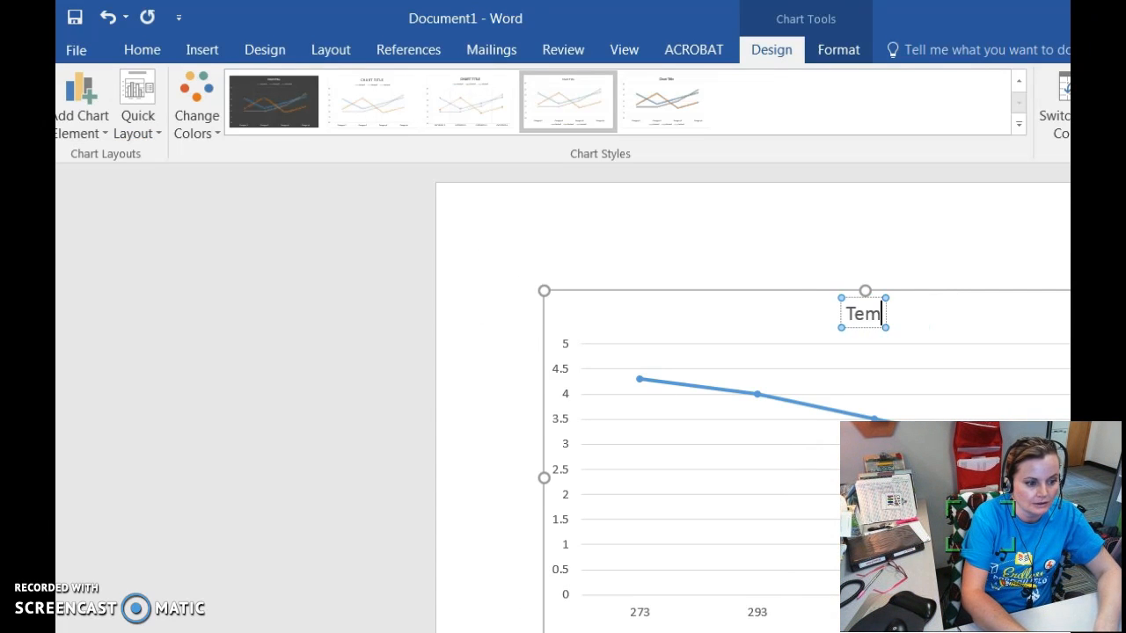
pyautogui.write('perature of')
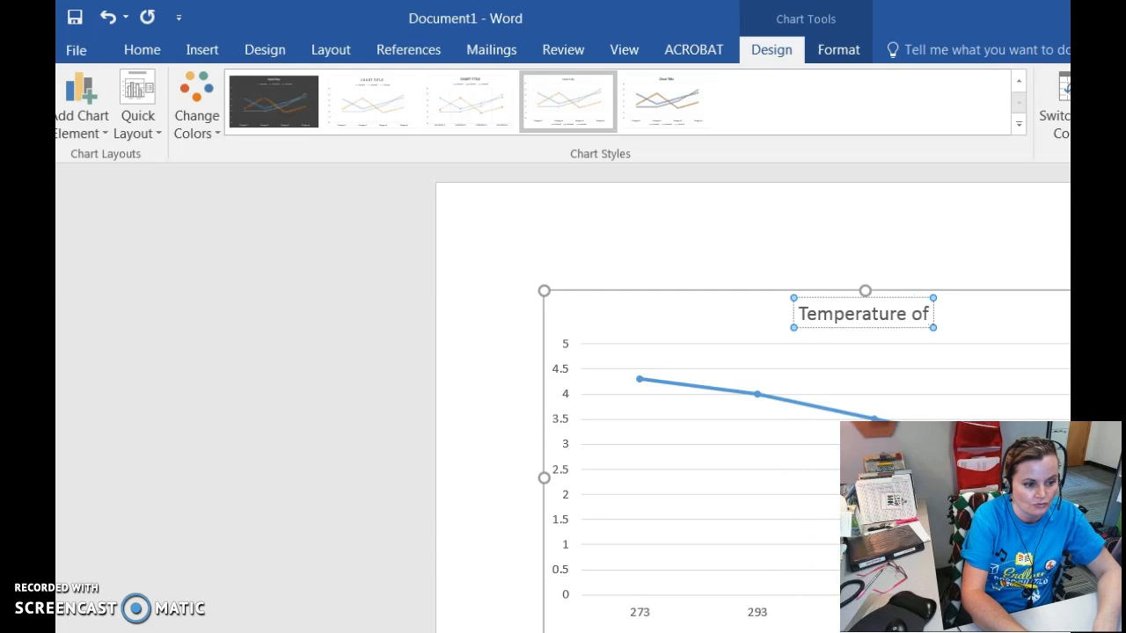
pyautogui.press('BackSpace')
pyautogui.press('BackSpace')
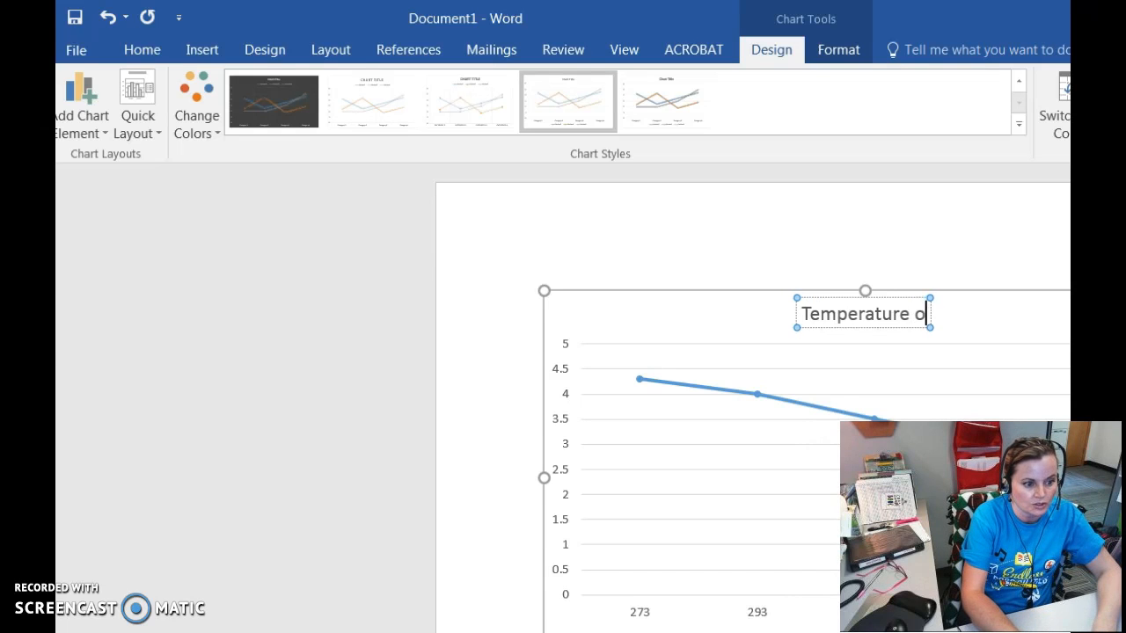
pyautogui.write('at')
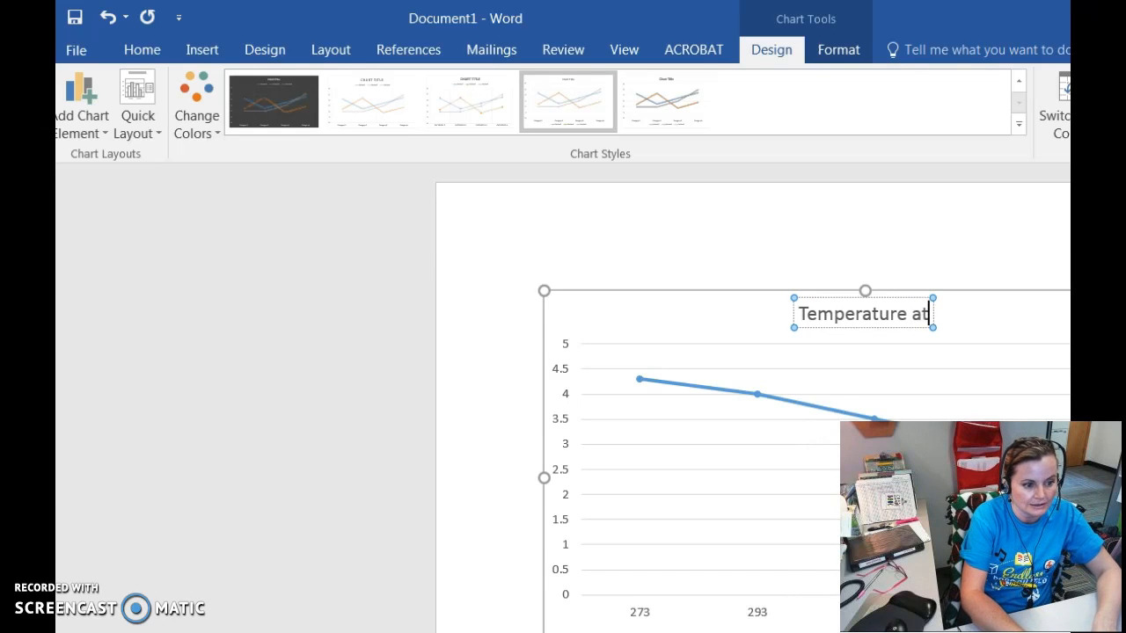
pyautogui.press('BackSpace')
pyautogui.press('BackSpace')
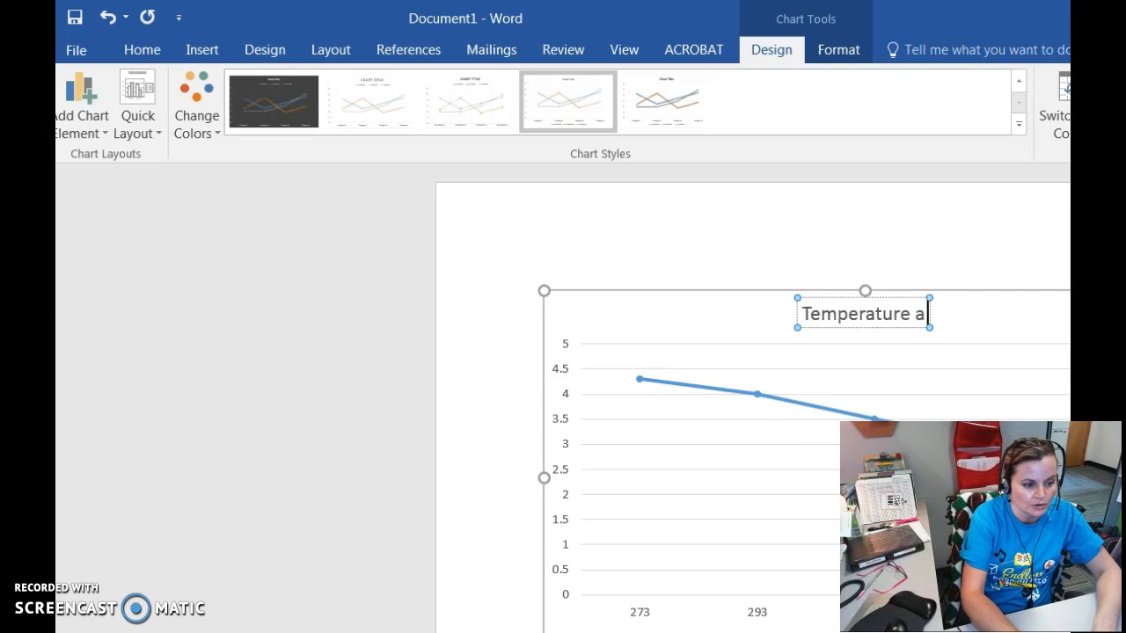
pyautogui.press('BackSpace')
pyautogui.press('BackSpace')
pyautogui.press('BackSpace')
pyautogui.press('BackSpace')
pyautogui.press('BackSpace')
pyautogui.press('BackSpace')
pyautogui.press('BackSpace')
pyautogui.press('BackSpace')
pyautogui.press('BackSpace')
pyautogui.press('BackSpace')
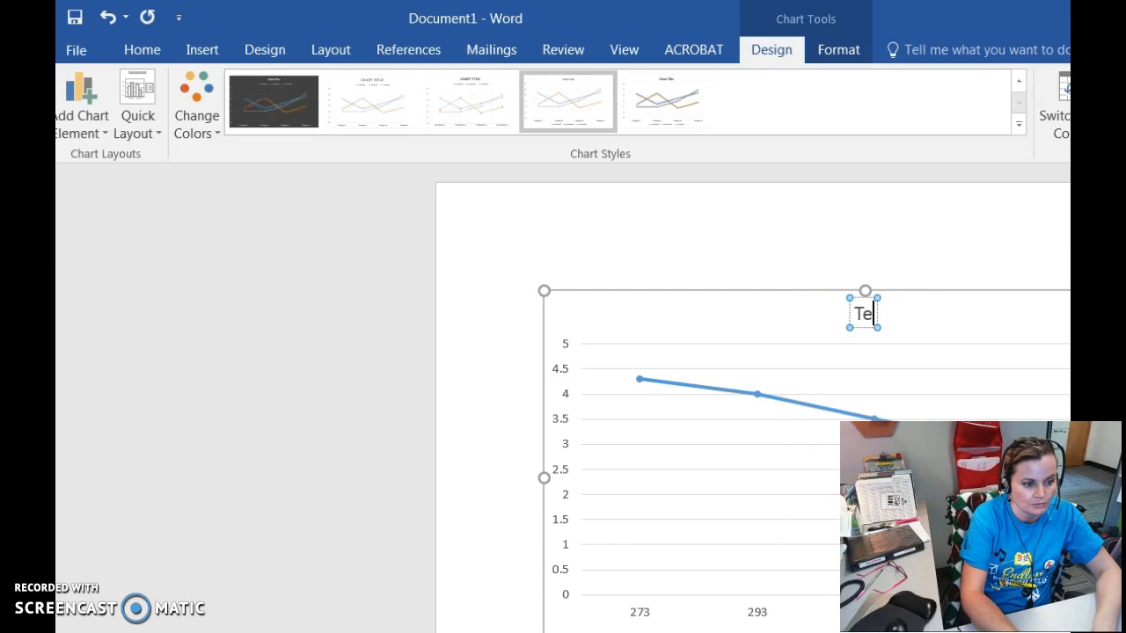
# Change the chart title to "Volume at specific temperature intervals in K".
pyautogui.write('Vo')
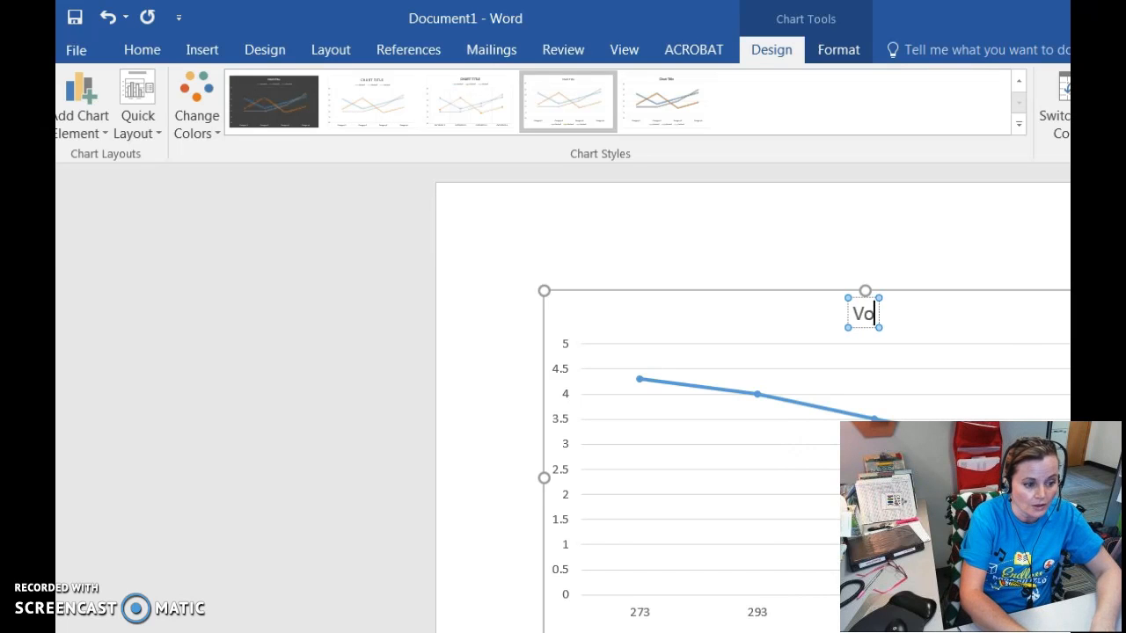
pyautogui.write('lume at specific temp')
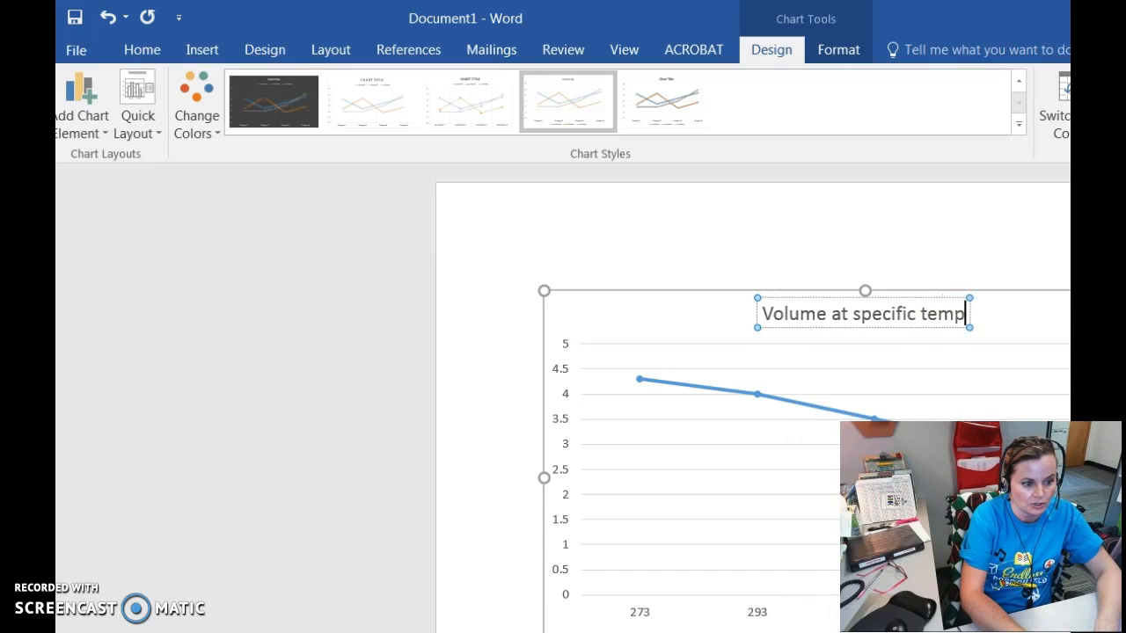
pyautogui.write('erature')
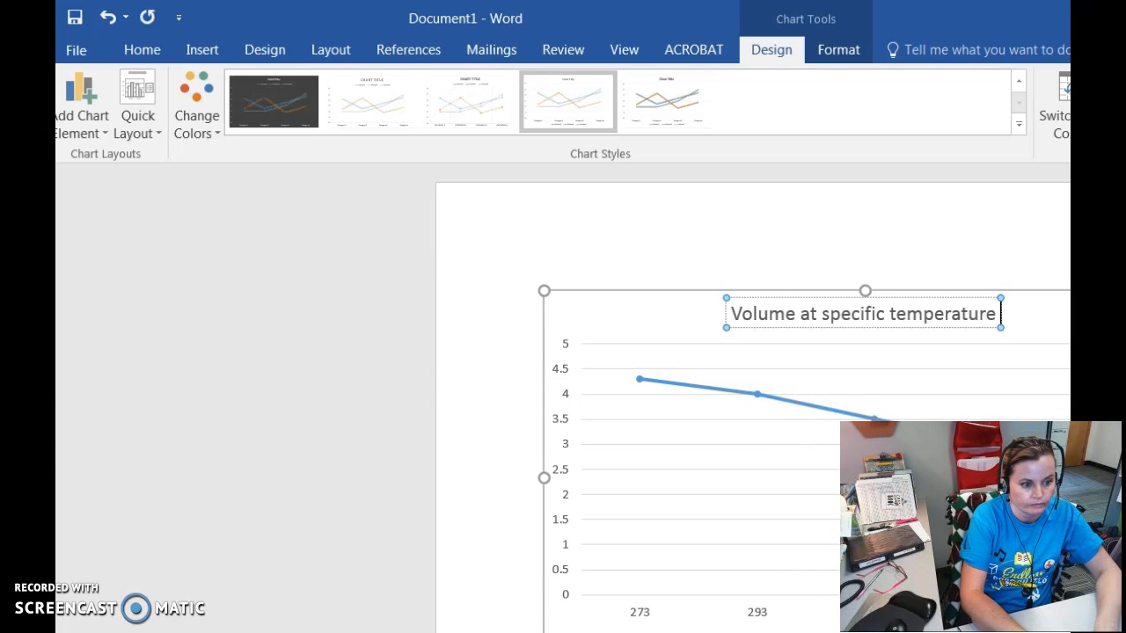
pyautogui.write(' intervals')
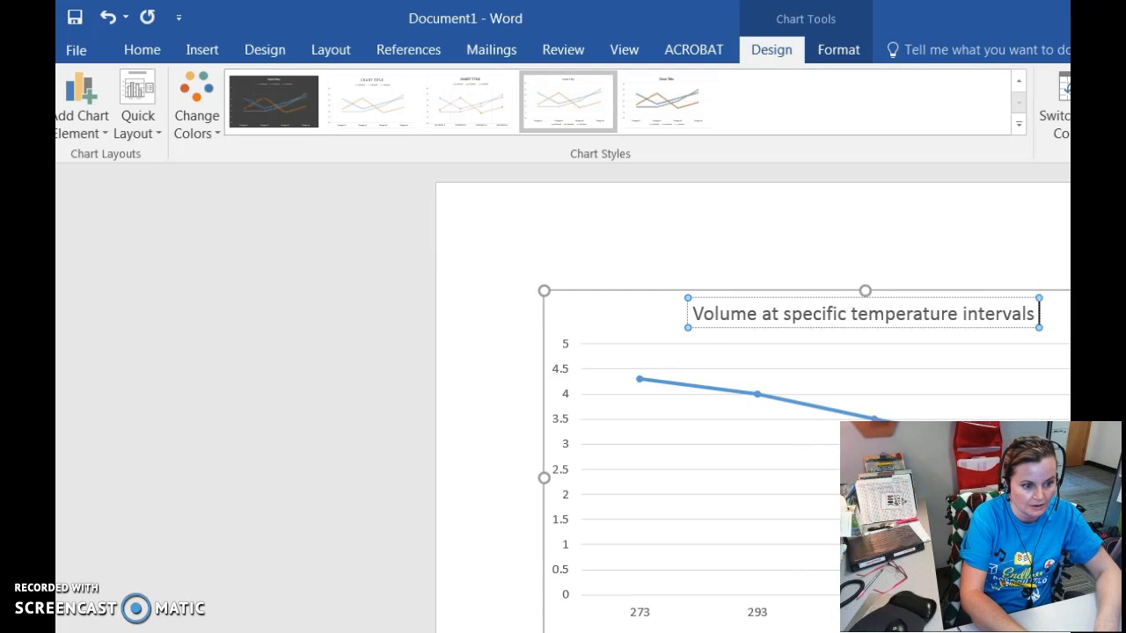
pyautogui.write(' in K')
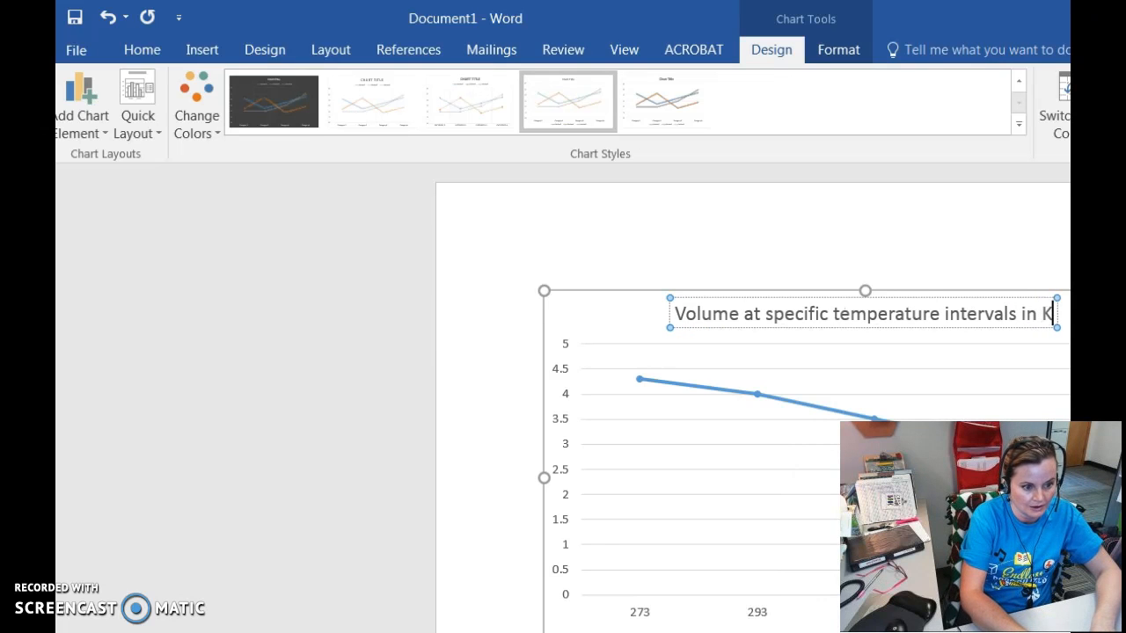
pyautogui.click(811, 217)
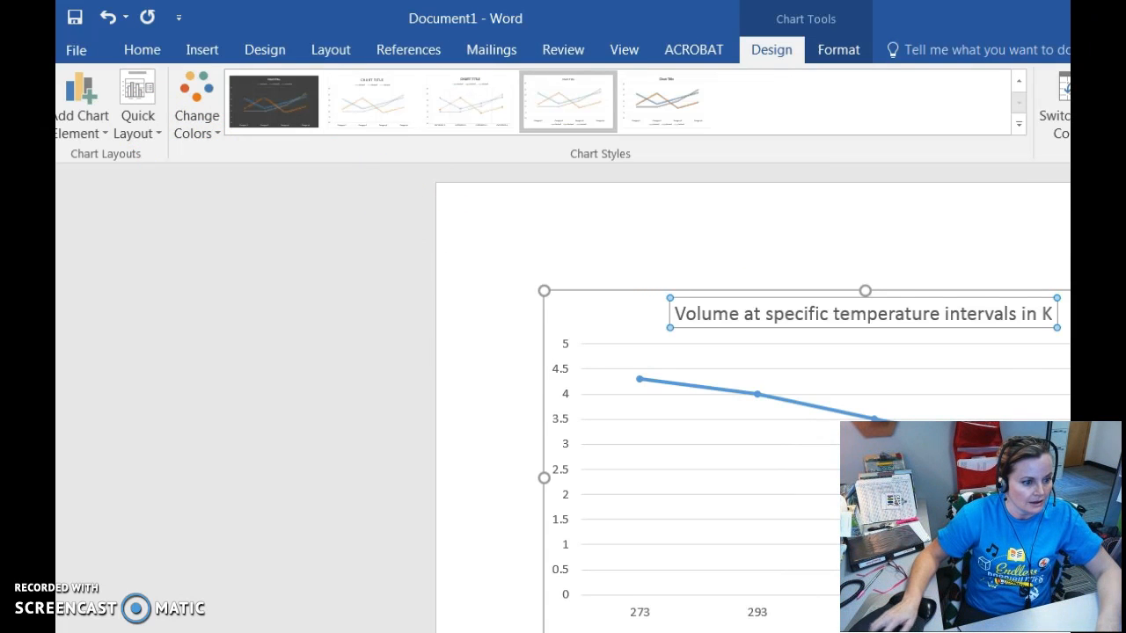
# Add a primary horizontal axis title to the line chart.
pyautogui.click(84, 104)
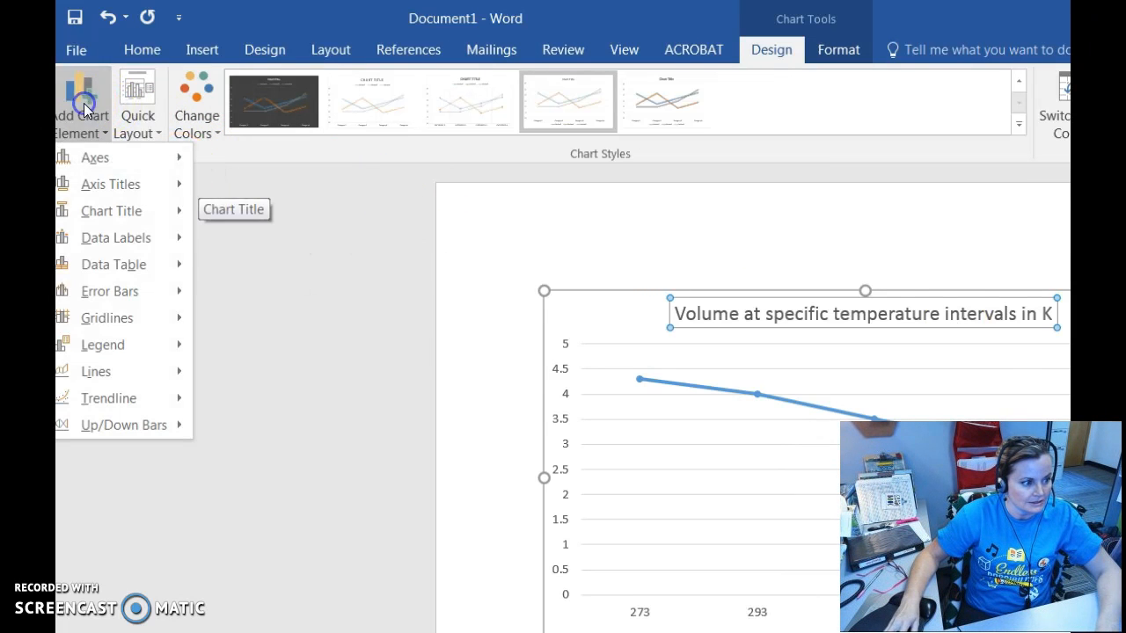
pyautogui.click(111, 186)
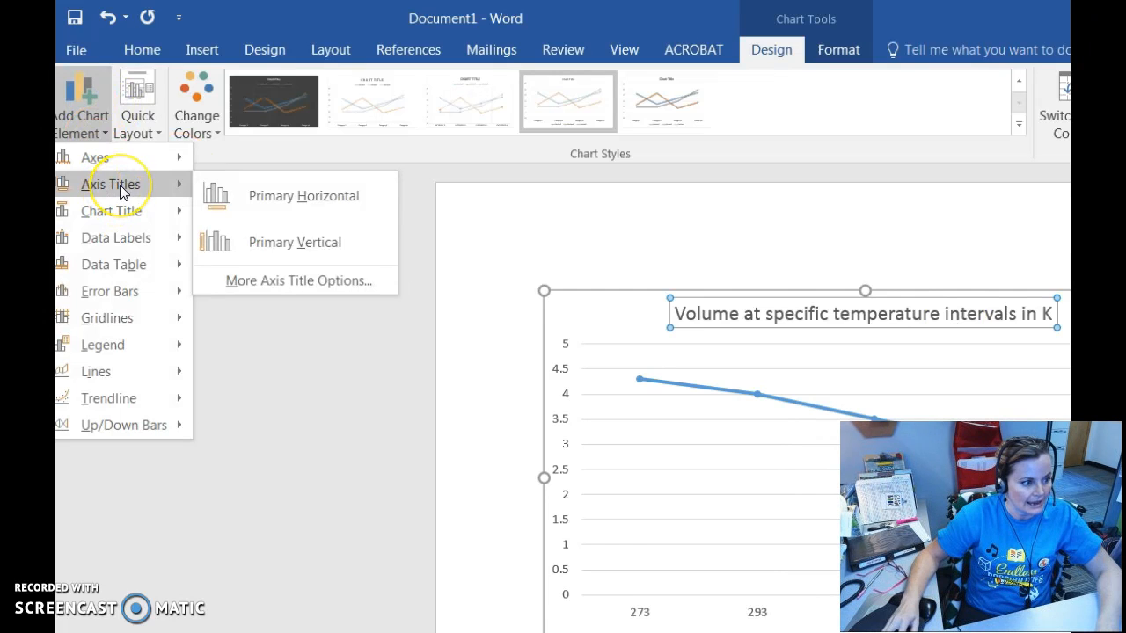
pyautogui.click(264, 192)
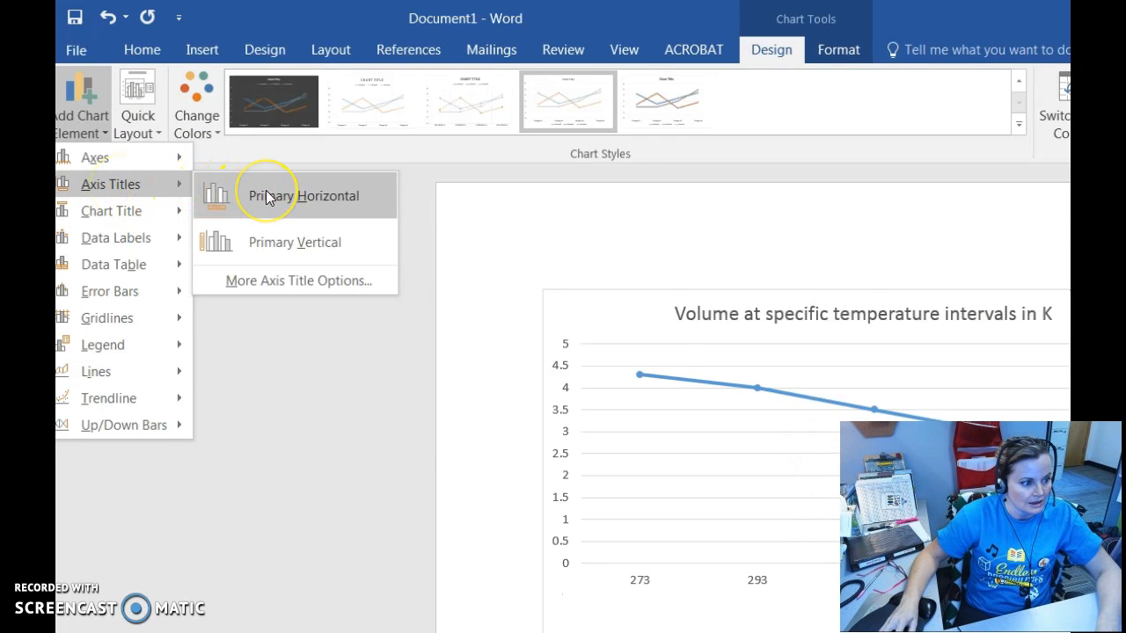
pyautogui.click(266, 192)
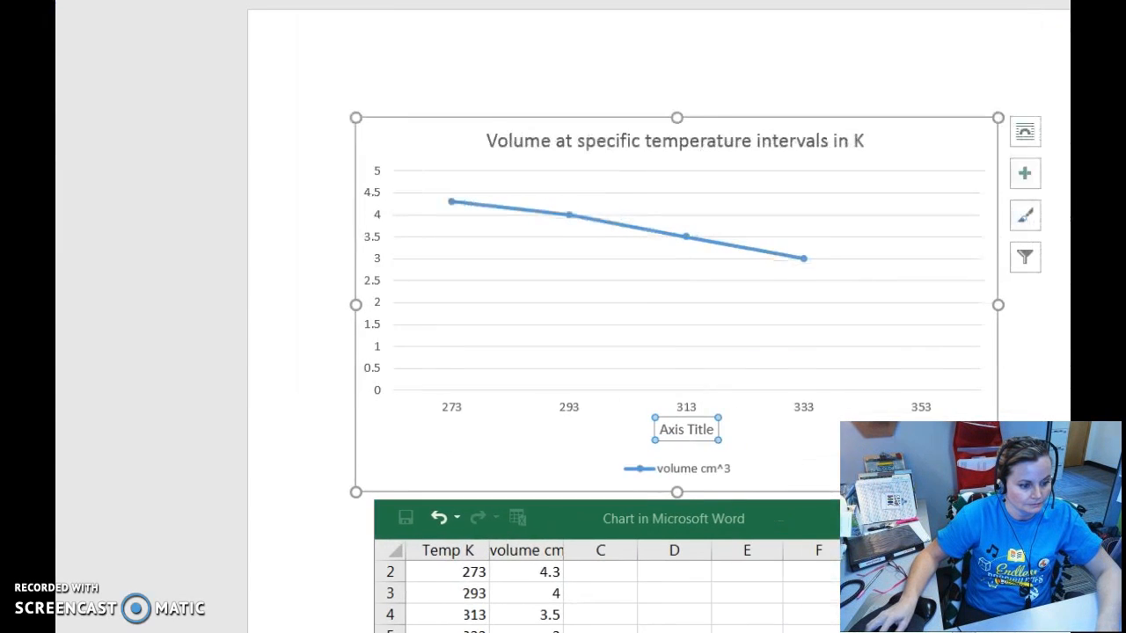
# Replace the placeholder text of the horizontal axis title with "Temperature K".
pyautogui.click(678, 428)
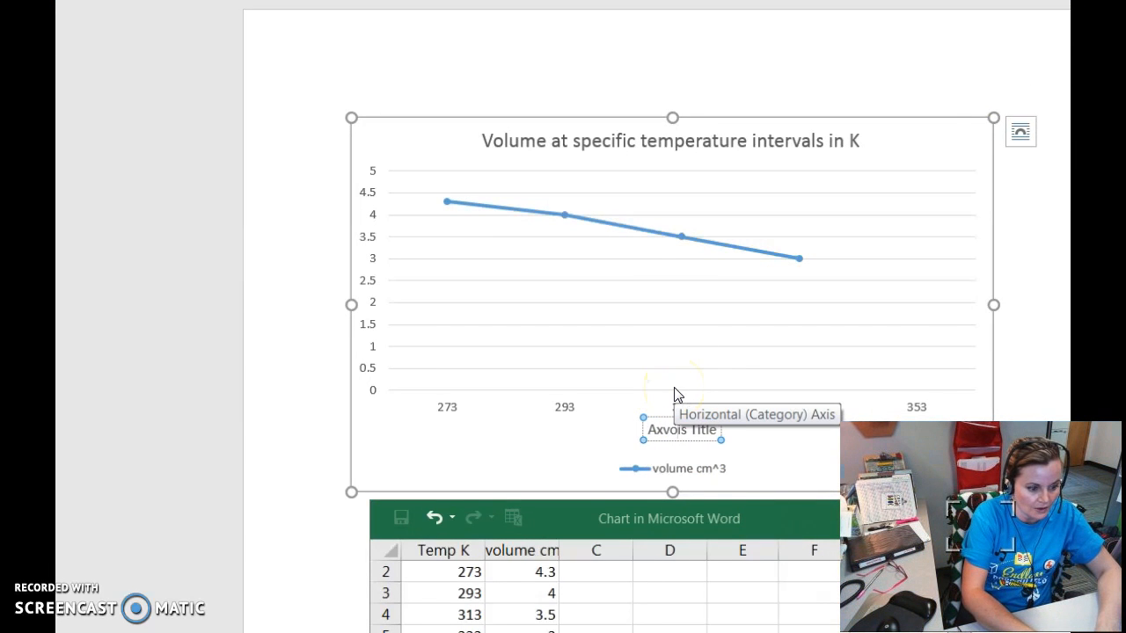
pyautogui.press('BackSpace')
pyautogui.press('BackSpace')
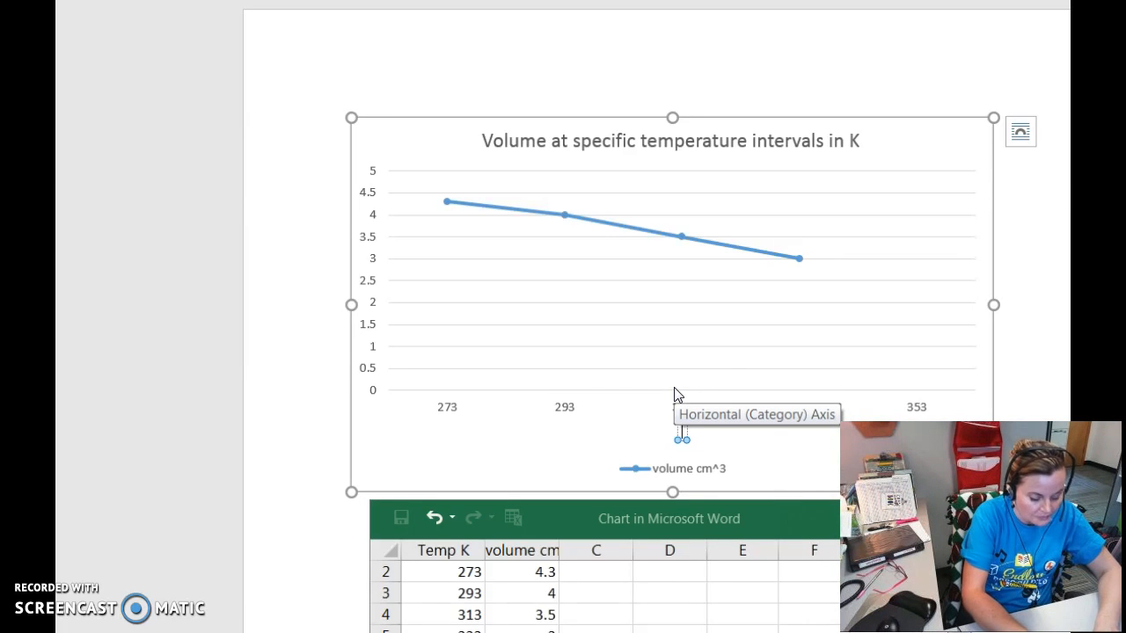
pyautogui.write('Volume')
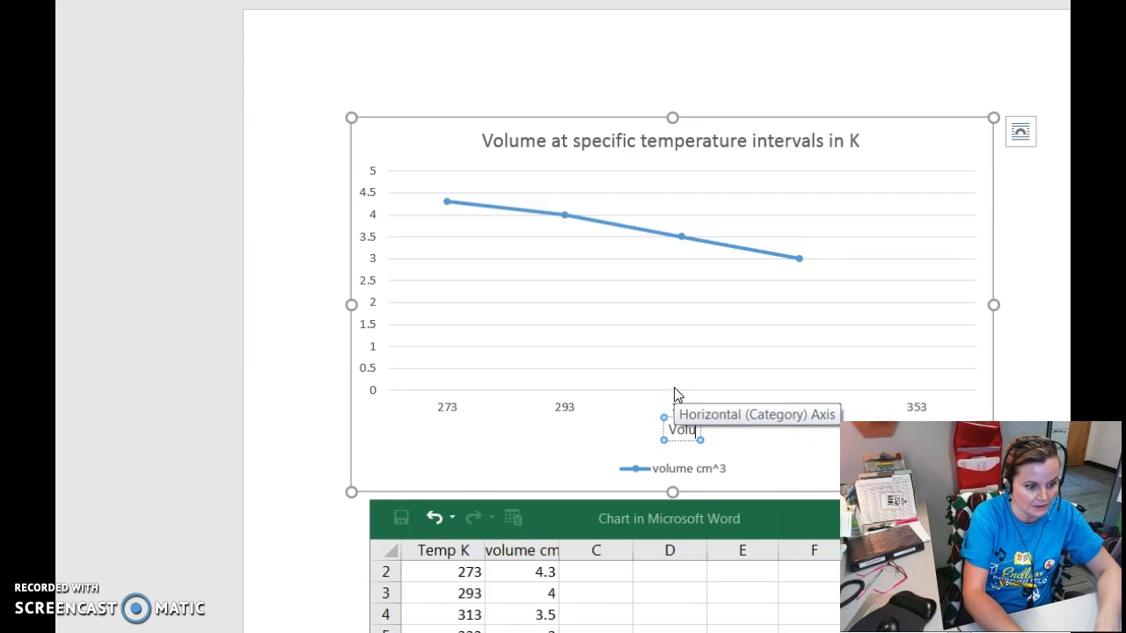
pyautogui.write('Temperature K')
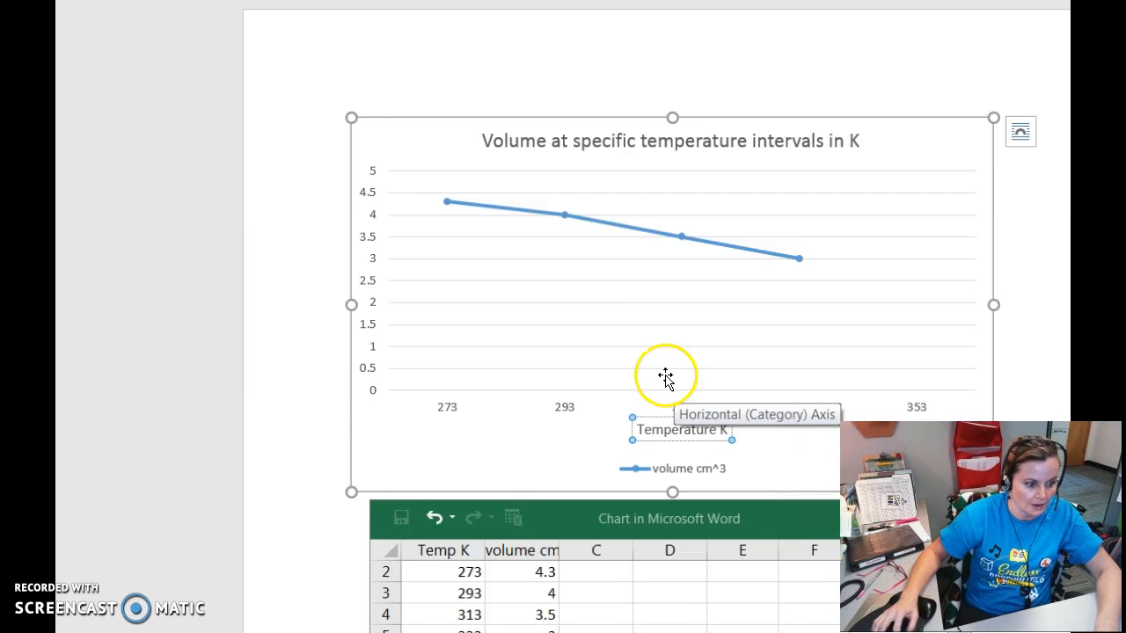
pyautogui.click(440, 457)
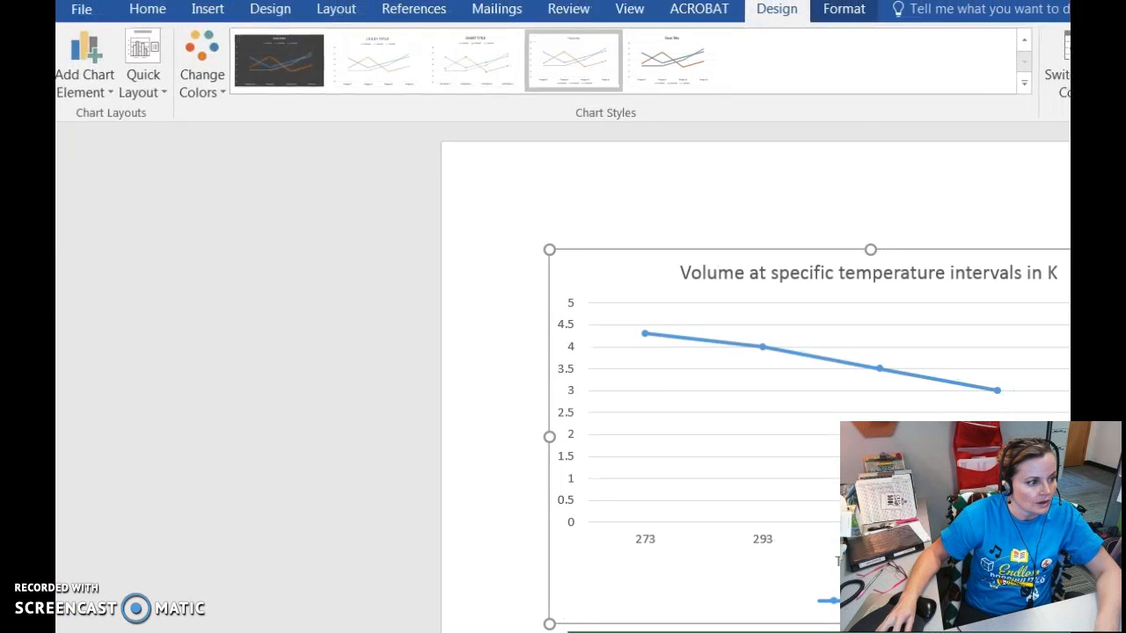
# Add a primary vertical axis title to the line chart.
pyautogui.click(80, 58)
pyautogui.moveTo(156, 172)
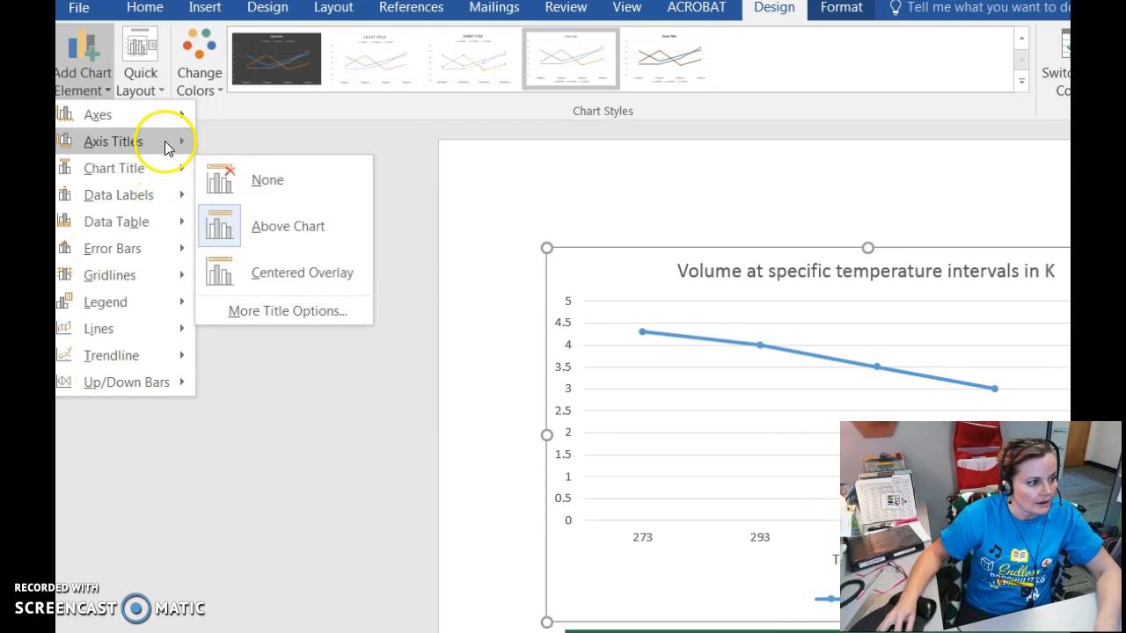
pyautogui.moveTo(175, 141)
pyautogui.click(307, 206)
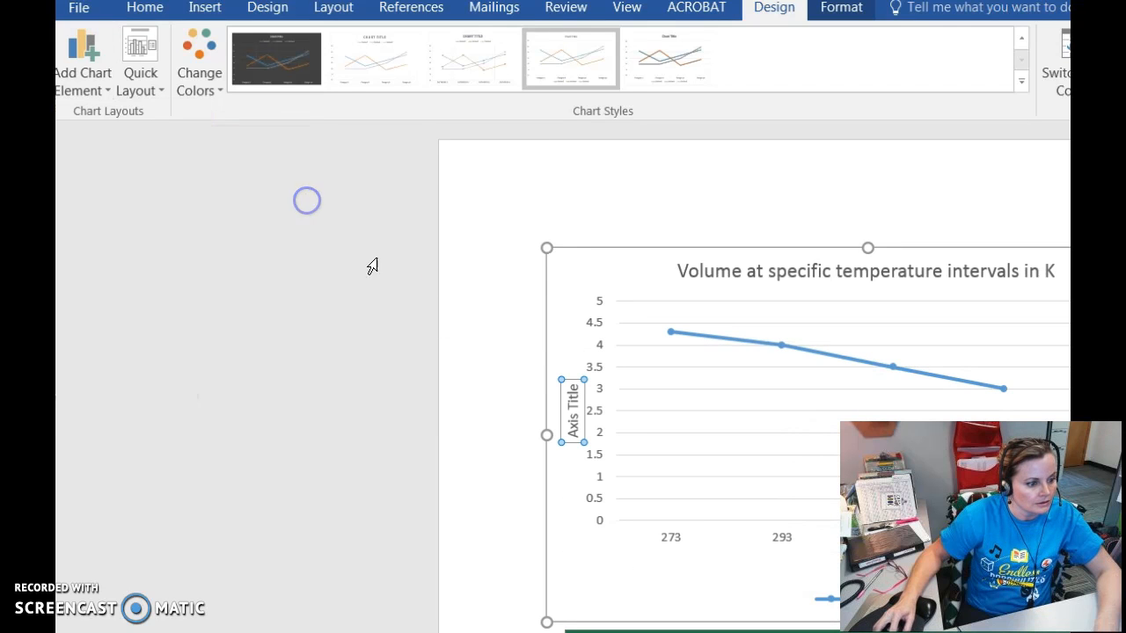
# Replace the placeholder text of the vertical axis title with "Volume cm^3" and leave the title's text editing.
pyautogui.click(570, 429)
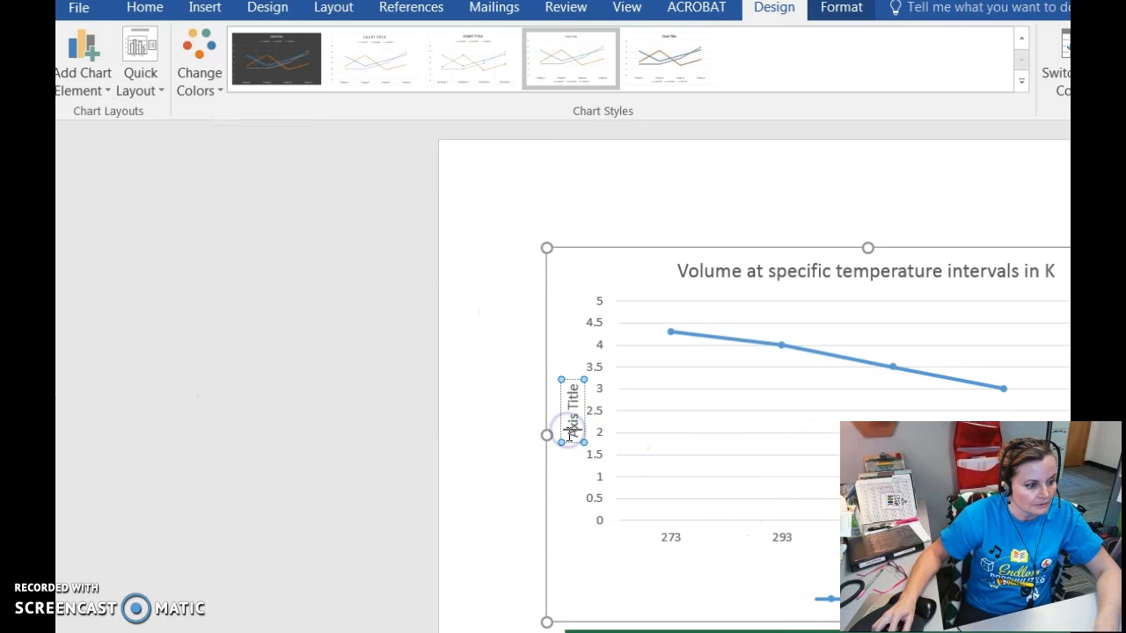
pyautogui.tripleClick(571, 390)
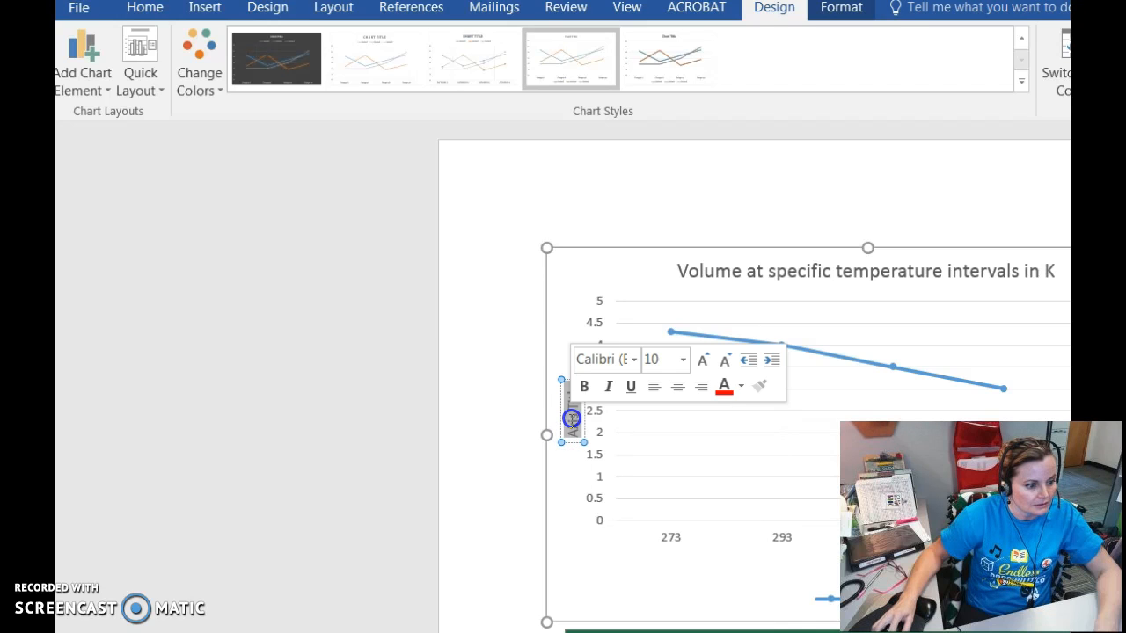
pyautogui.press('BackSpace')
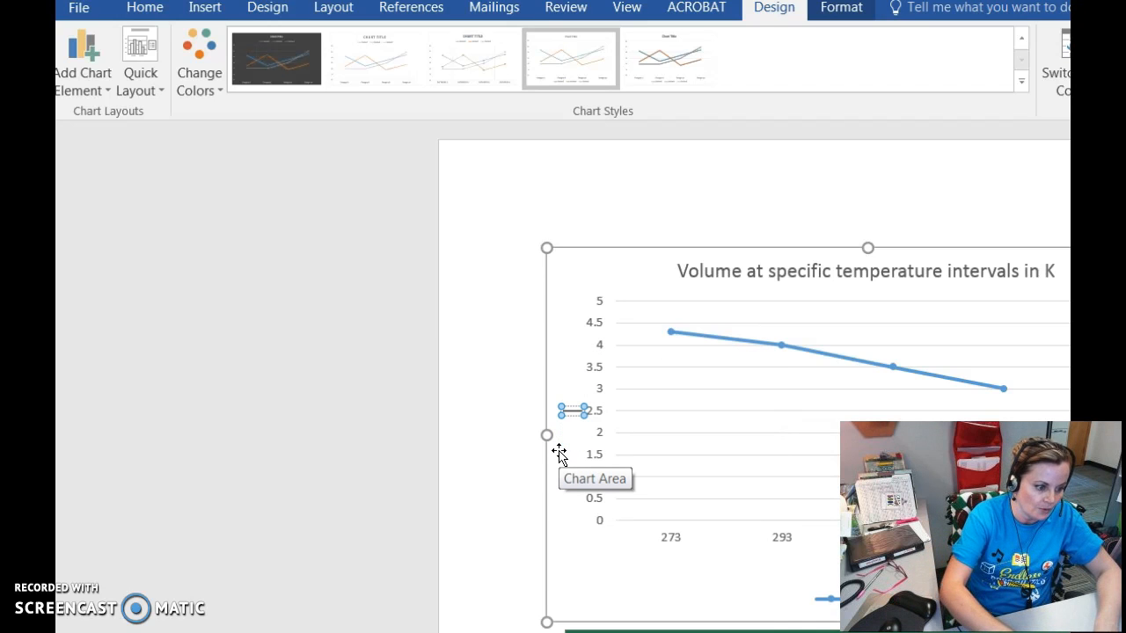
pyautogui.write('Volume')
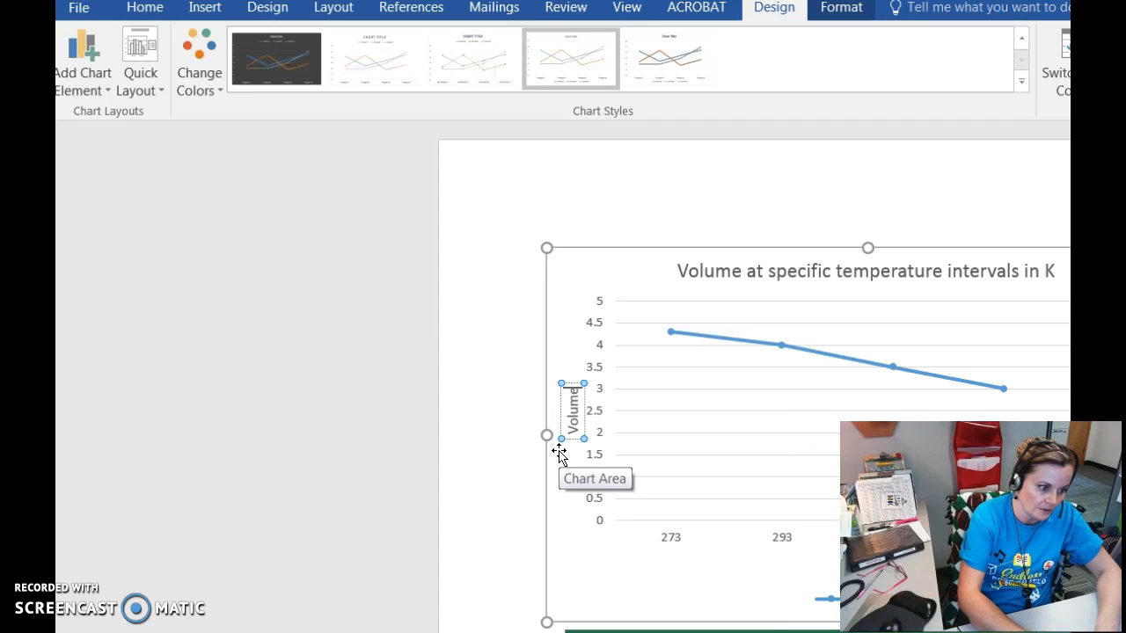
pyautogui.write(' cm^')
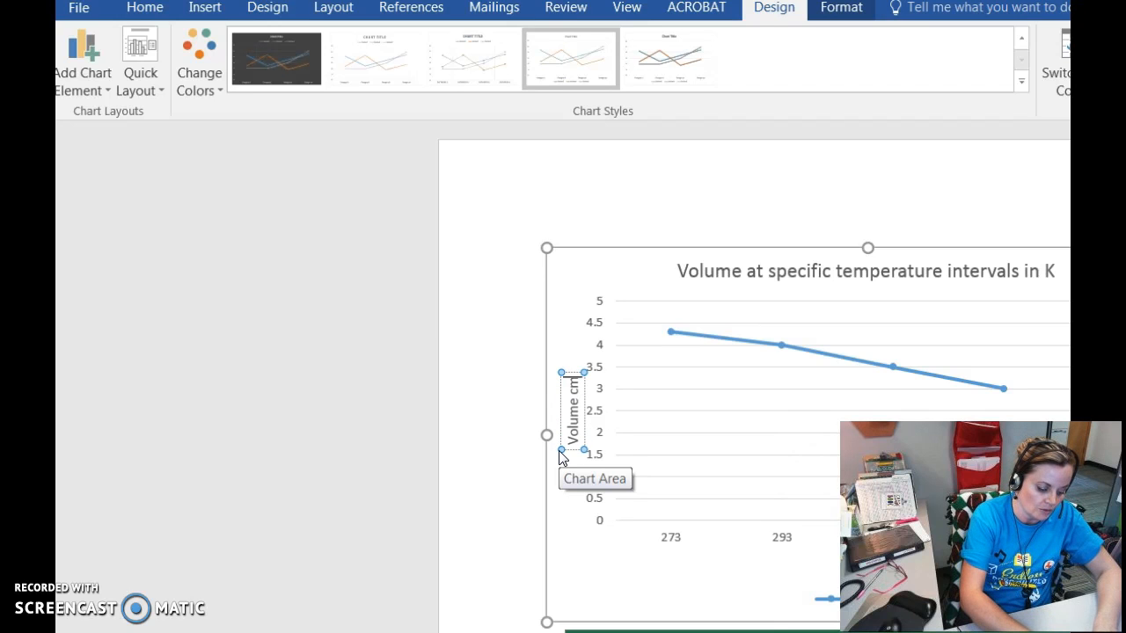
pyautogui.write('3')
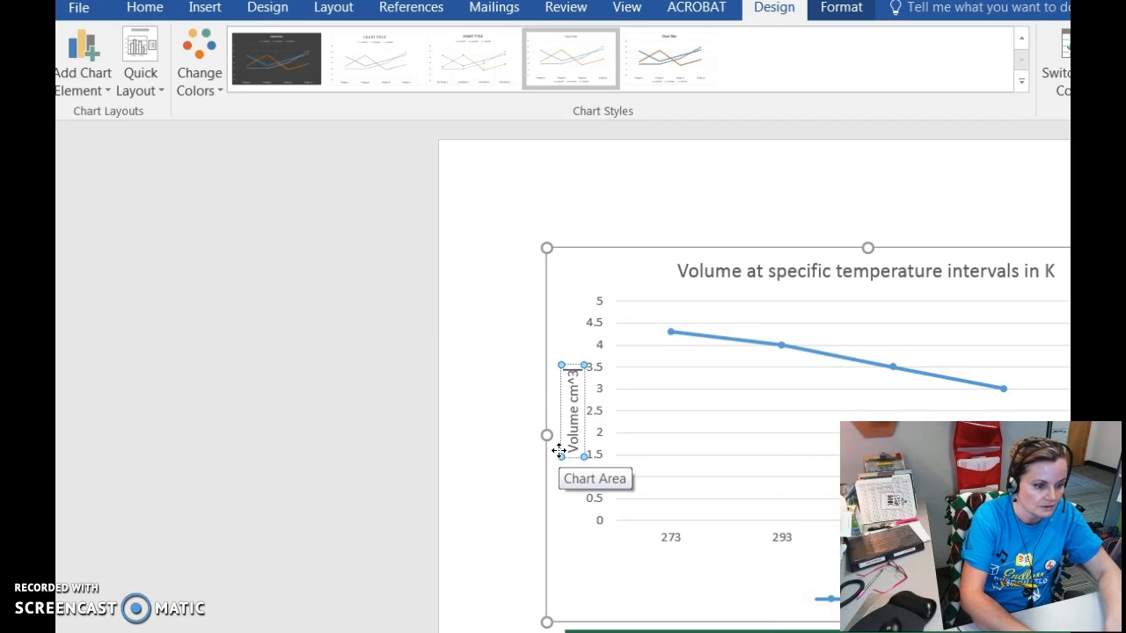
pyautogui.click(448, 456)
pyautogui.click(650, 561)
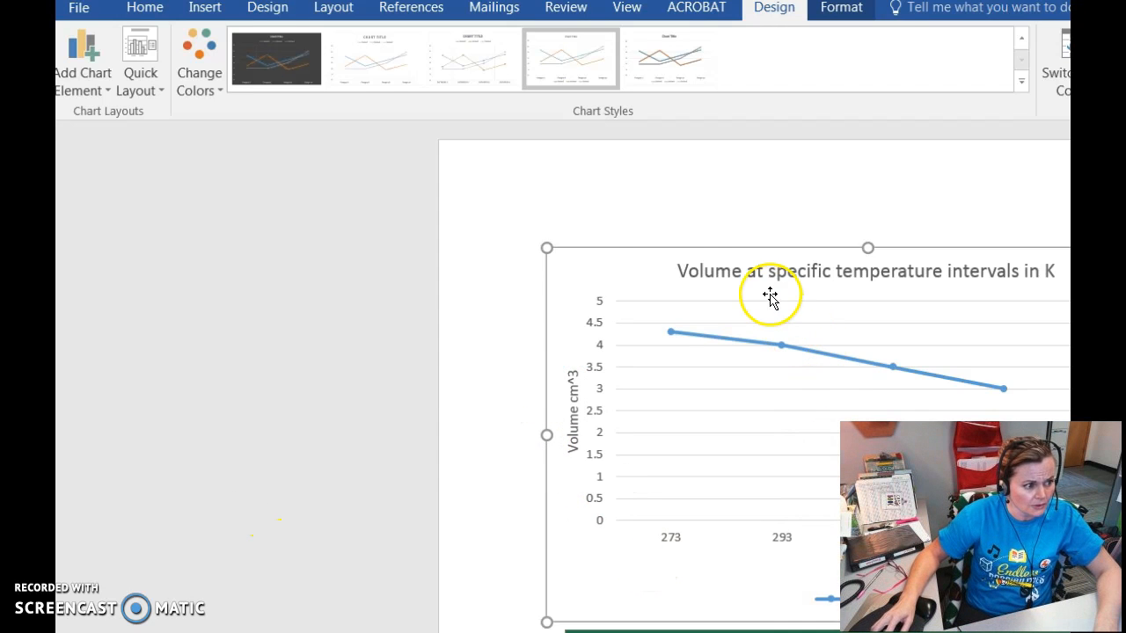
# Apply the quick layout that places a data table beneath the line chart, and close the chart's data sheet.
pyautogui.click(142, 49)
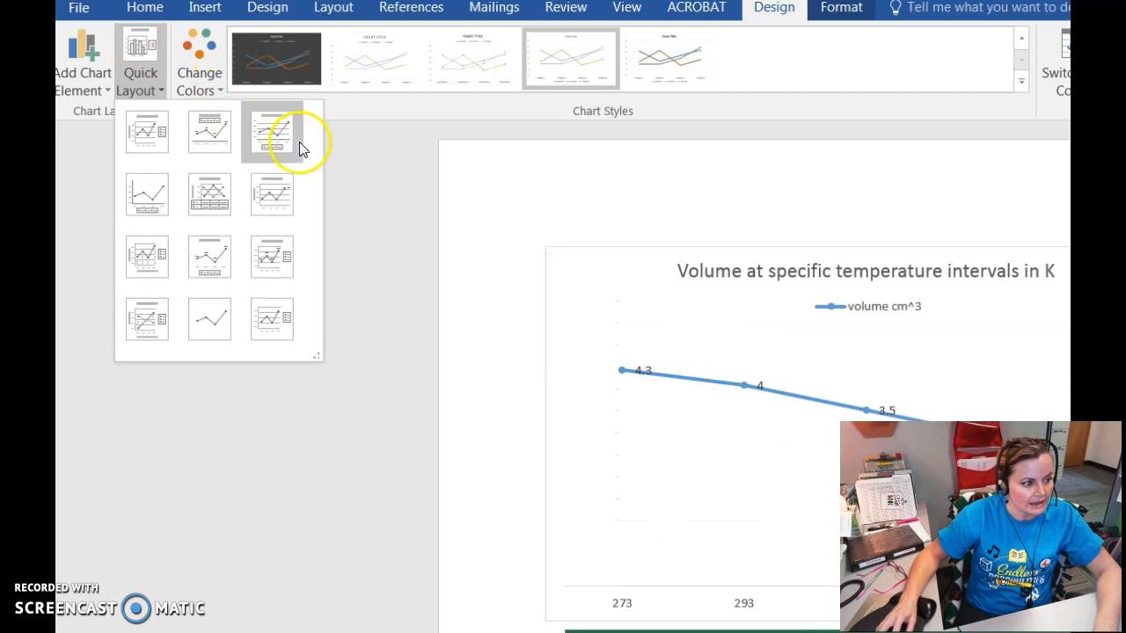
pyautogui.click(220, 192)
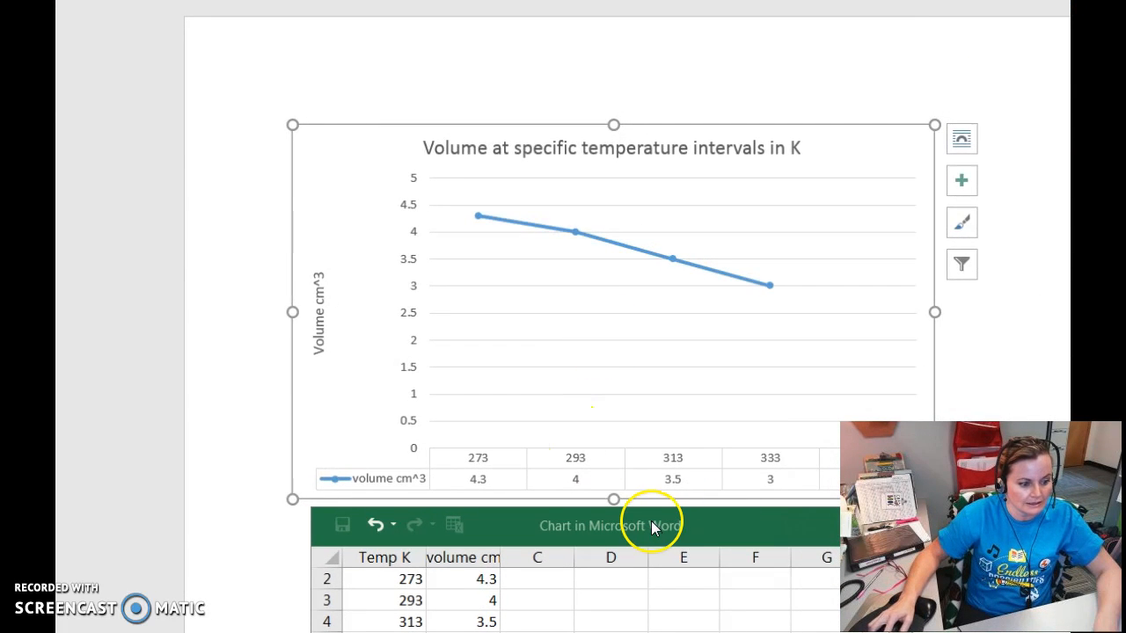
pyautogui.click(648, 521)
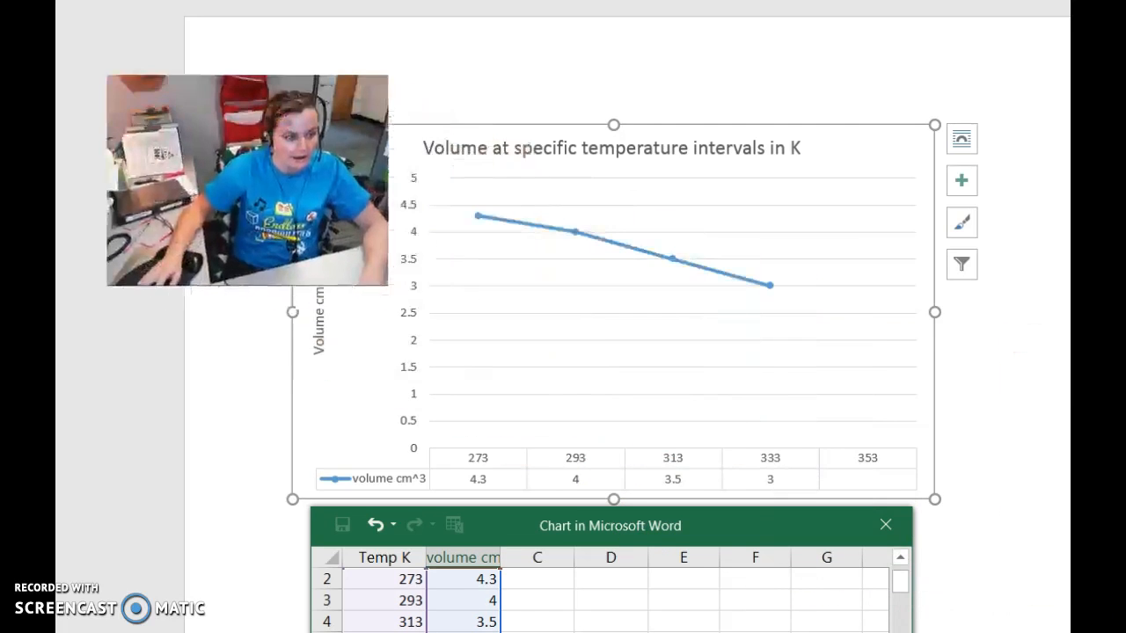
pyautogui.click(887, 525)
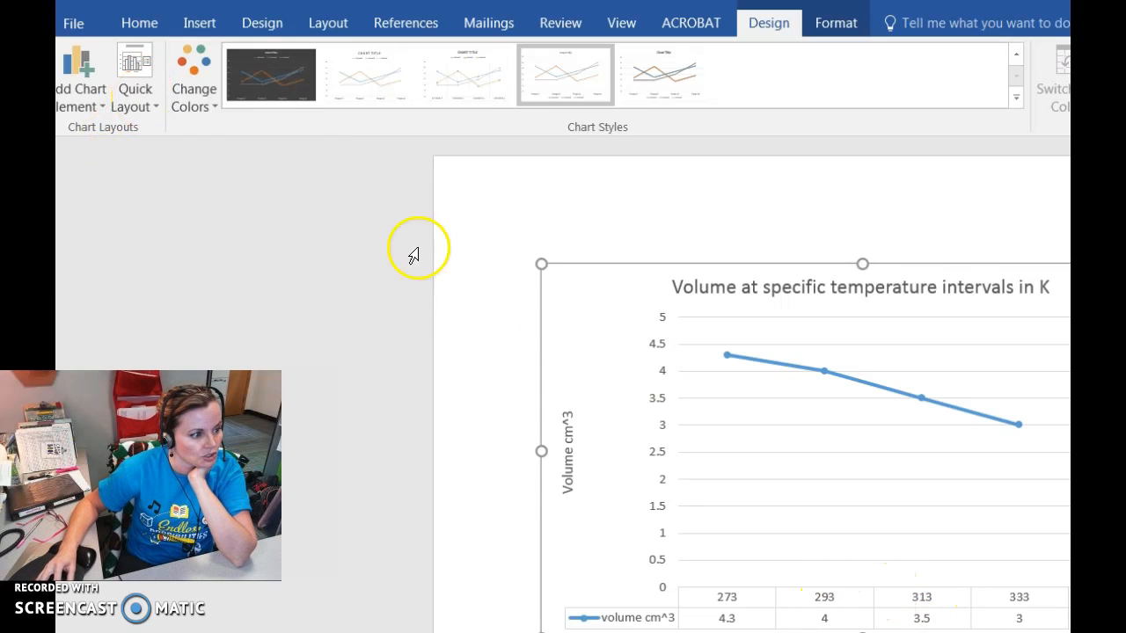
# Open the quick layout choices for the line chart.
pyautogui.click(140, 88)
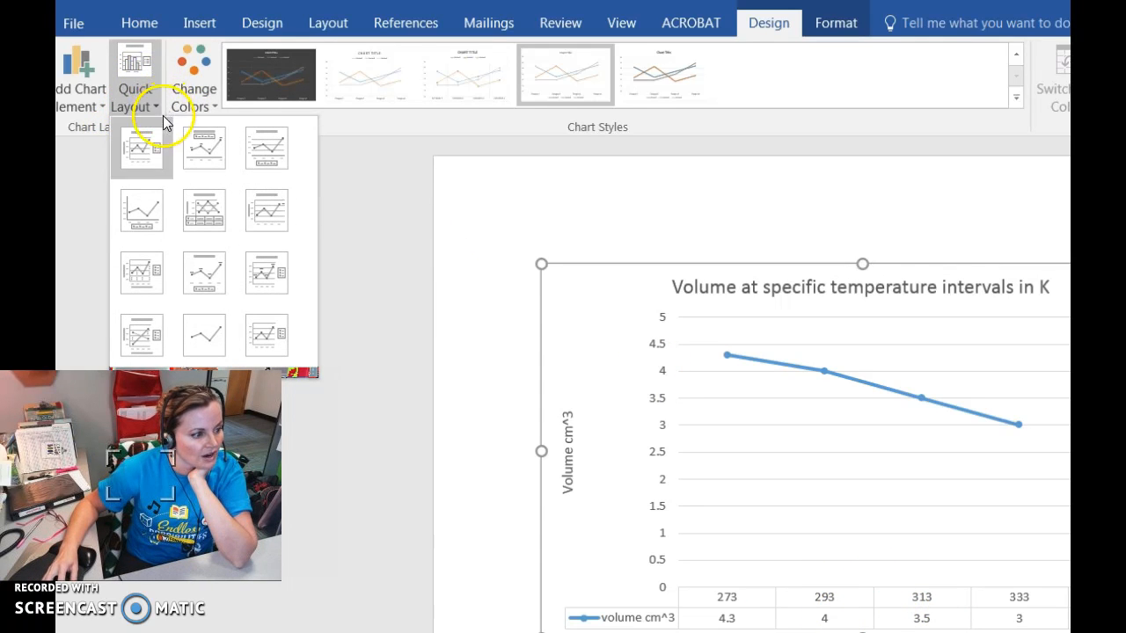